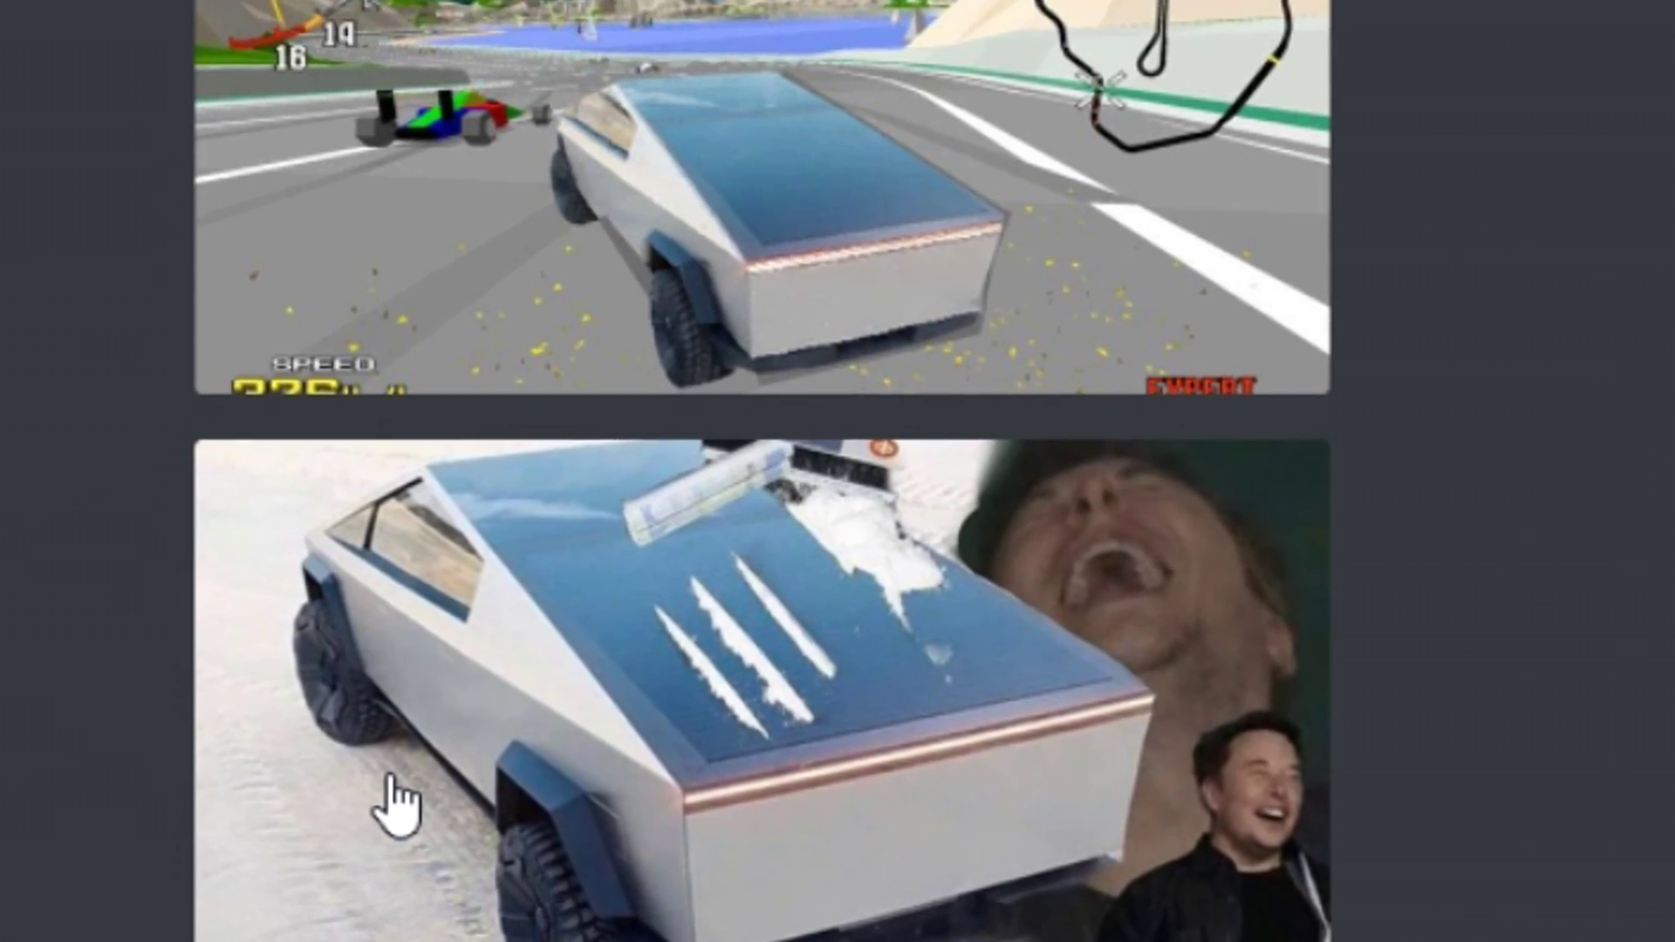
pyautogui.click(391, 781)
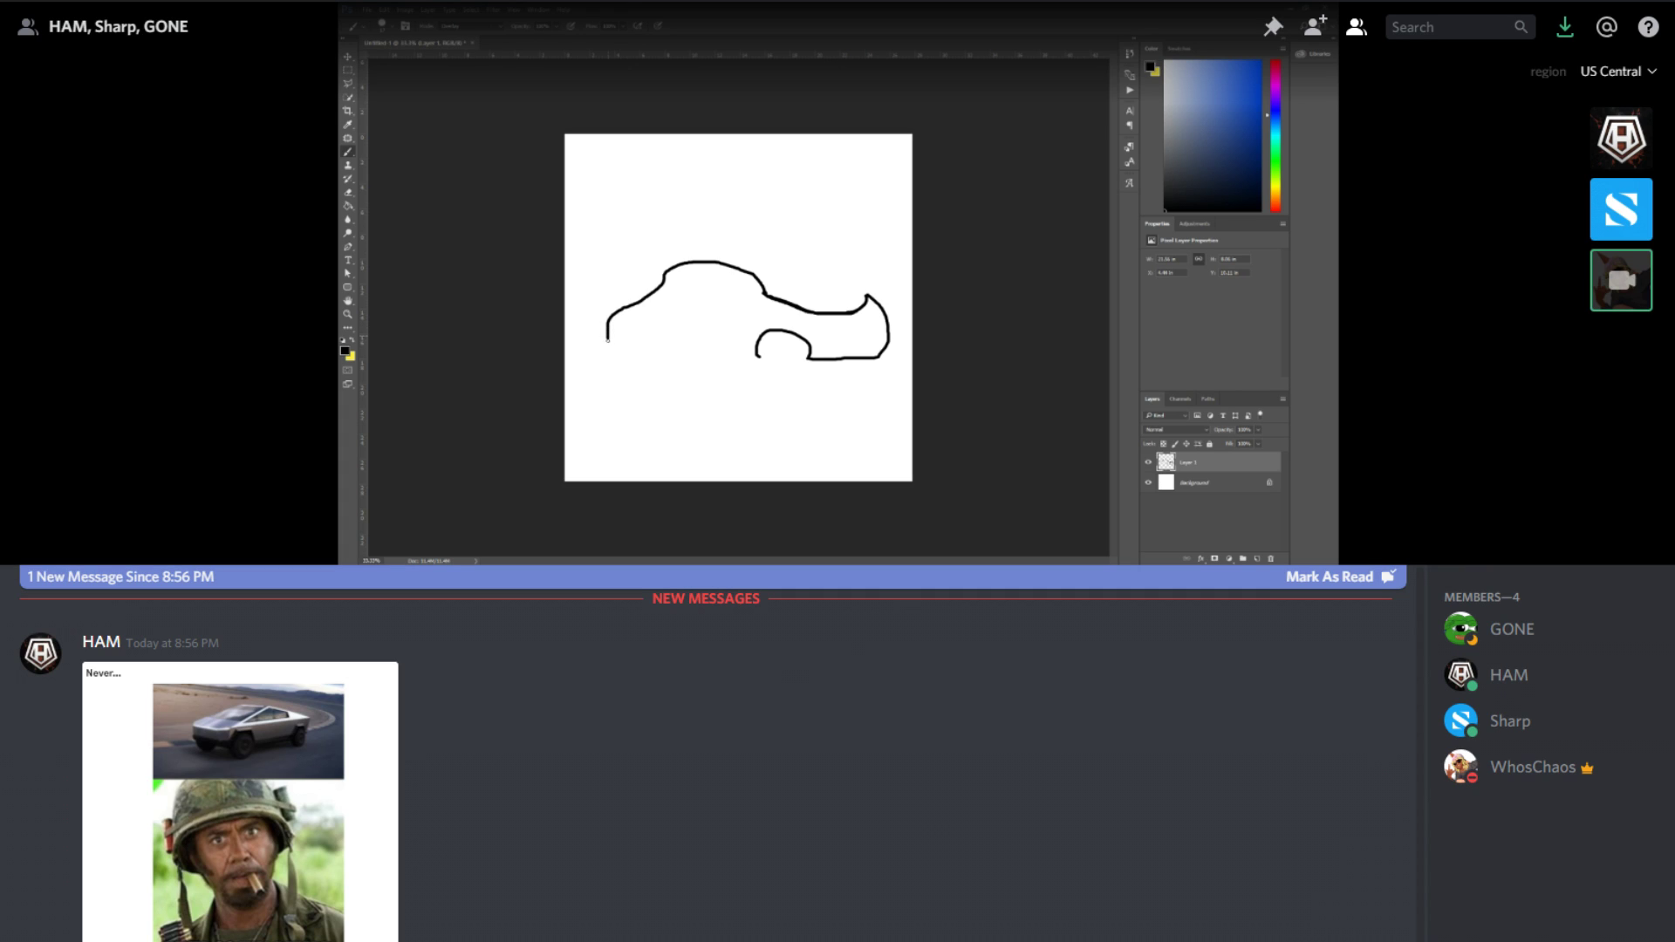
# Draw the car sketch's front underside and the rear wheel's hub mark with black brush strokes
pyautogui.moveTo(608, 349); pyautogui.dragTo(640, 356)
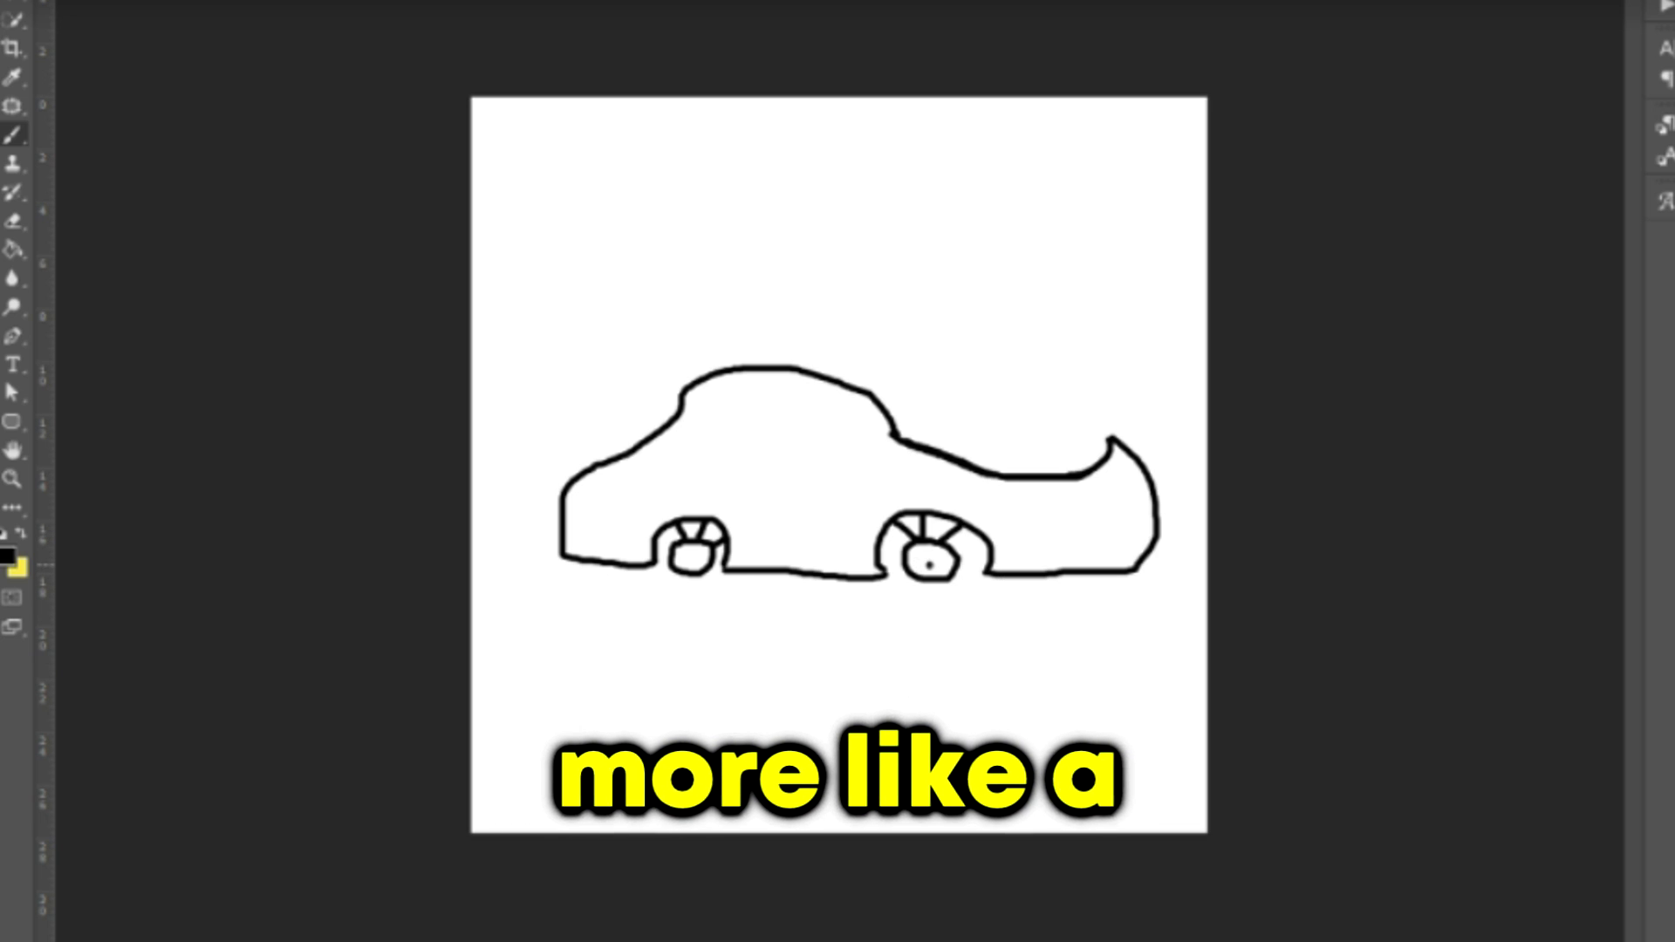
pyautogui.moveTo(928, 557); pyautogui.dragTo(929, 572)
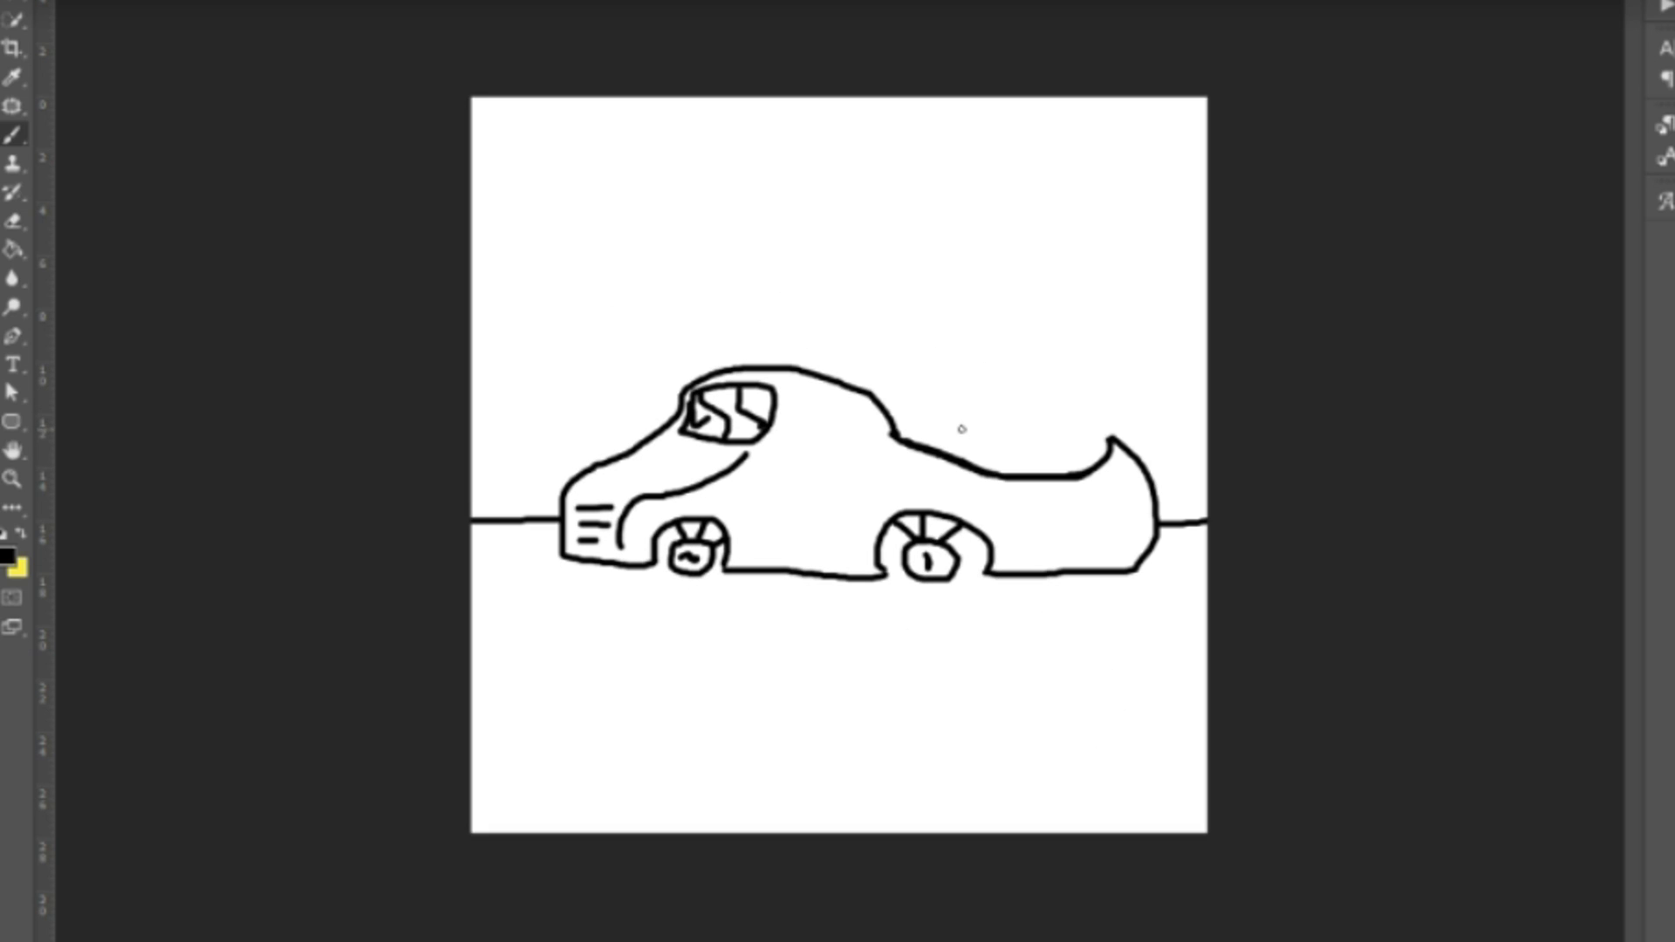
# Undo the last black stroke and paint a pink brush stroke above the rear of the car sketch
pyautogui.hotkey('ctrl', 'z')
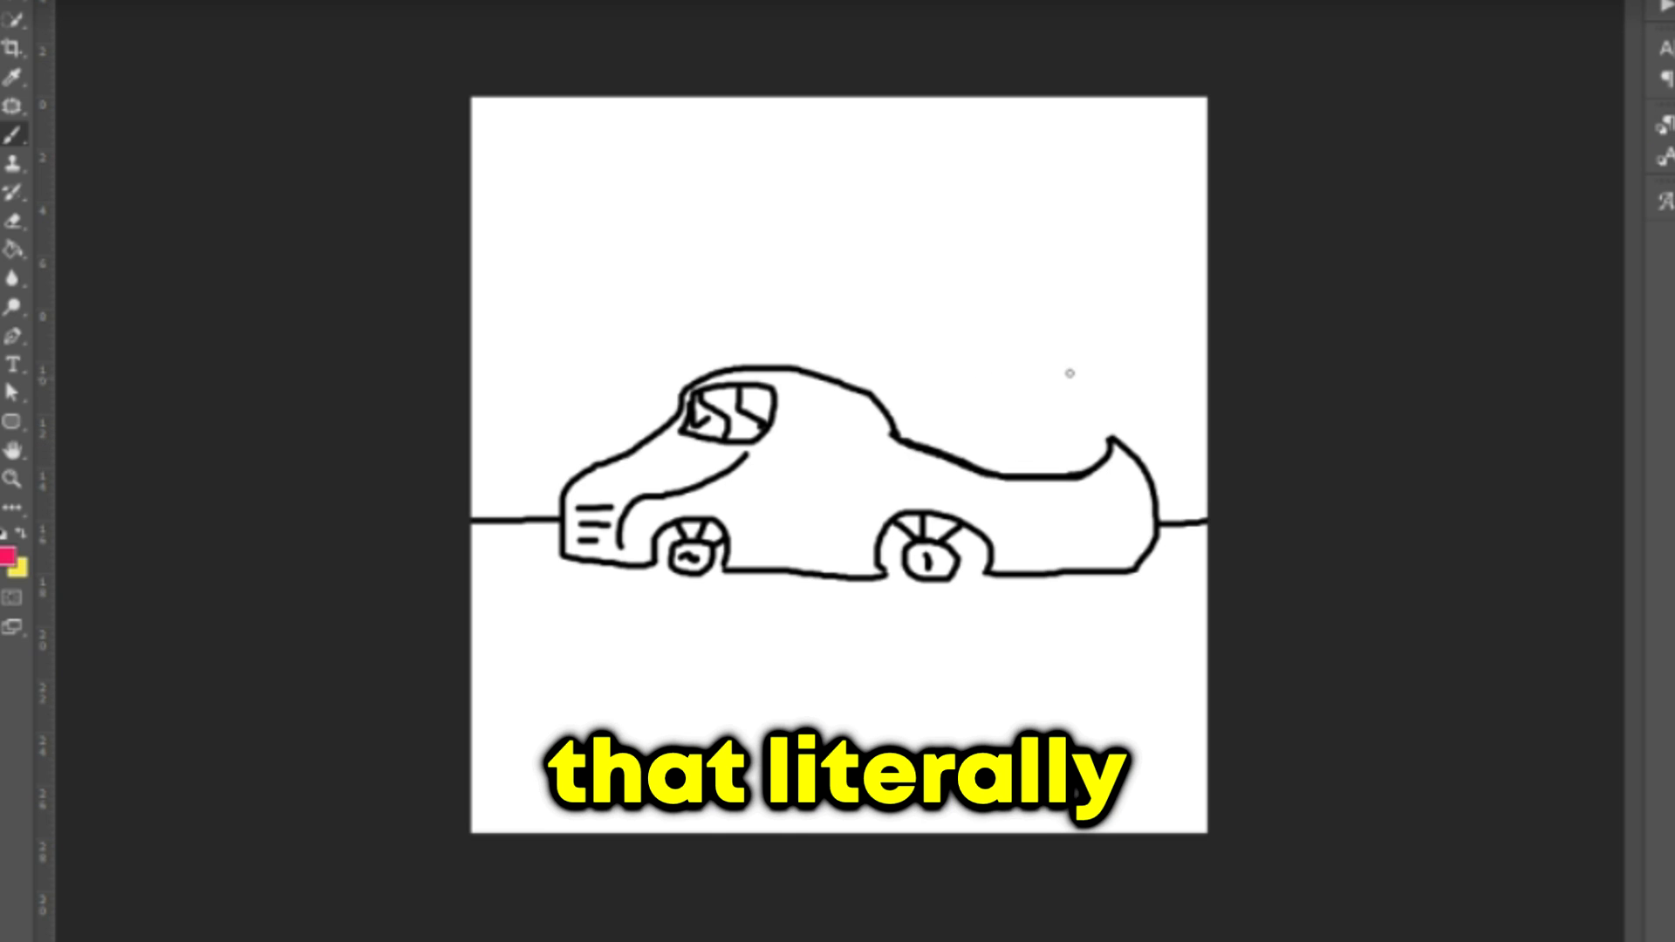
pyautogui.moveTo(966, 342)
pyautogui.mouseDown()
pyautogui.moveTo(931, 345)
pyautogui.moveTo(969, 346)
pyautogui.moveTo(947, 358)
pyautogui.moveTo(943, 452)
pyautogui.mouseUp()
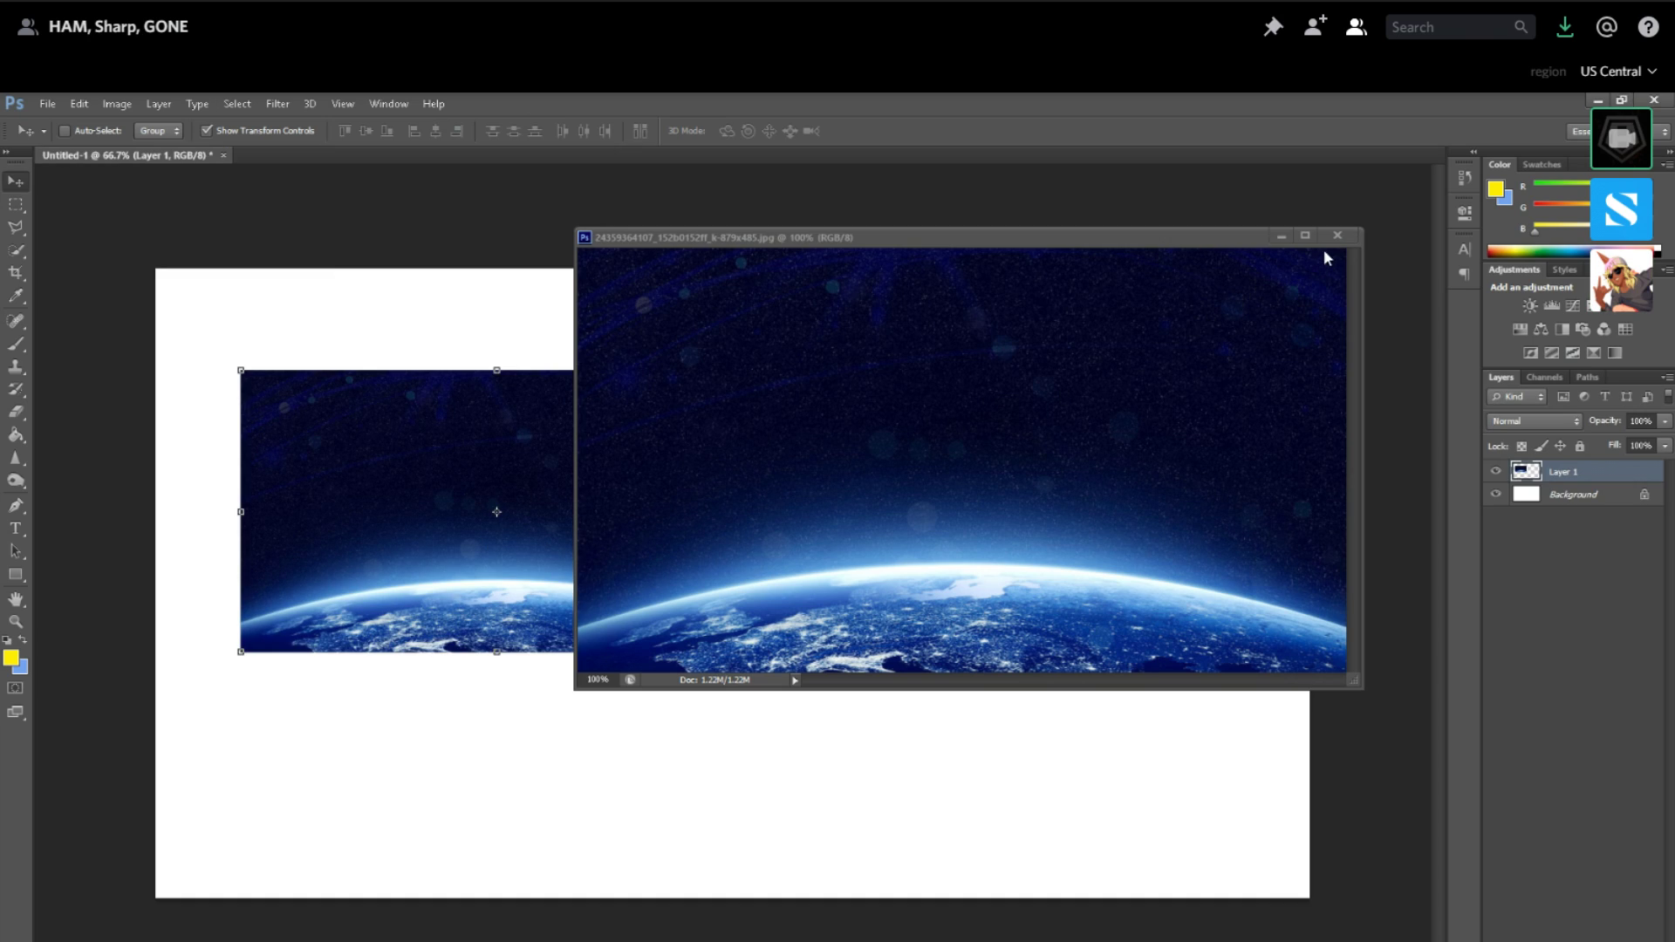
# Close the source space image and enlarge the pasted Earth layer until it covers the whole canvas
pyautogui.click(1337, 236)
pyautogui.moveTo(754, 654); pyautogui.dragTo(1329, 938)
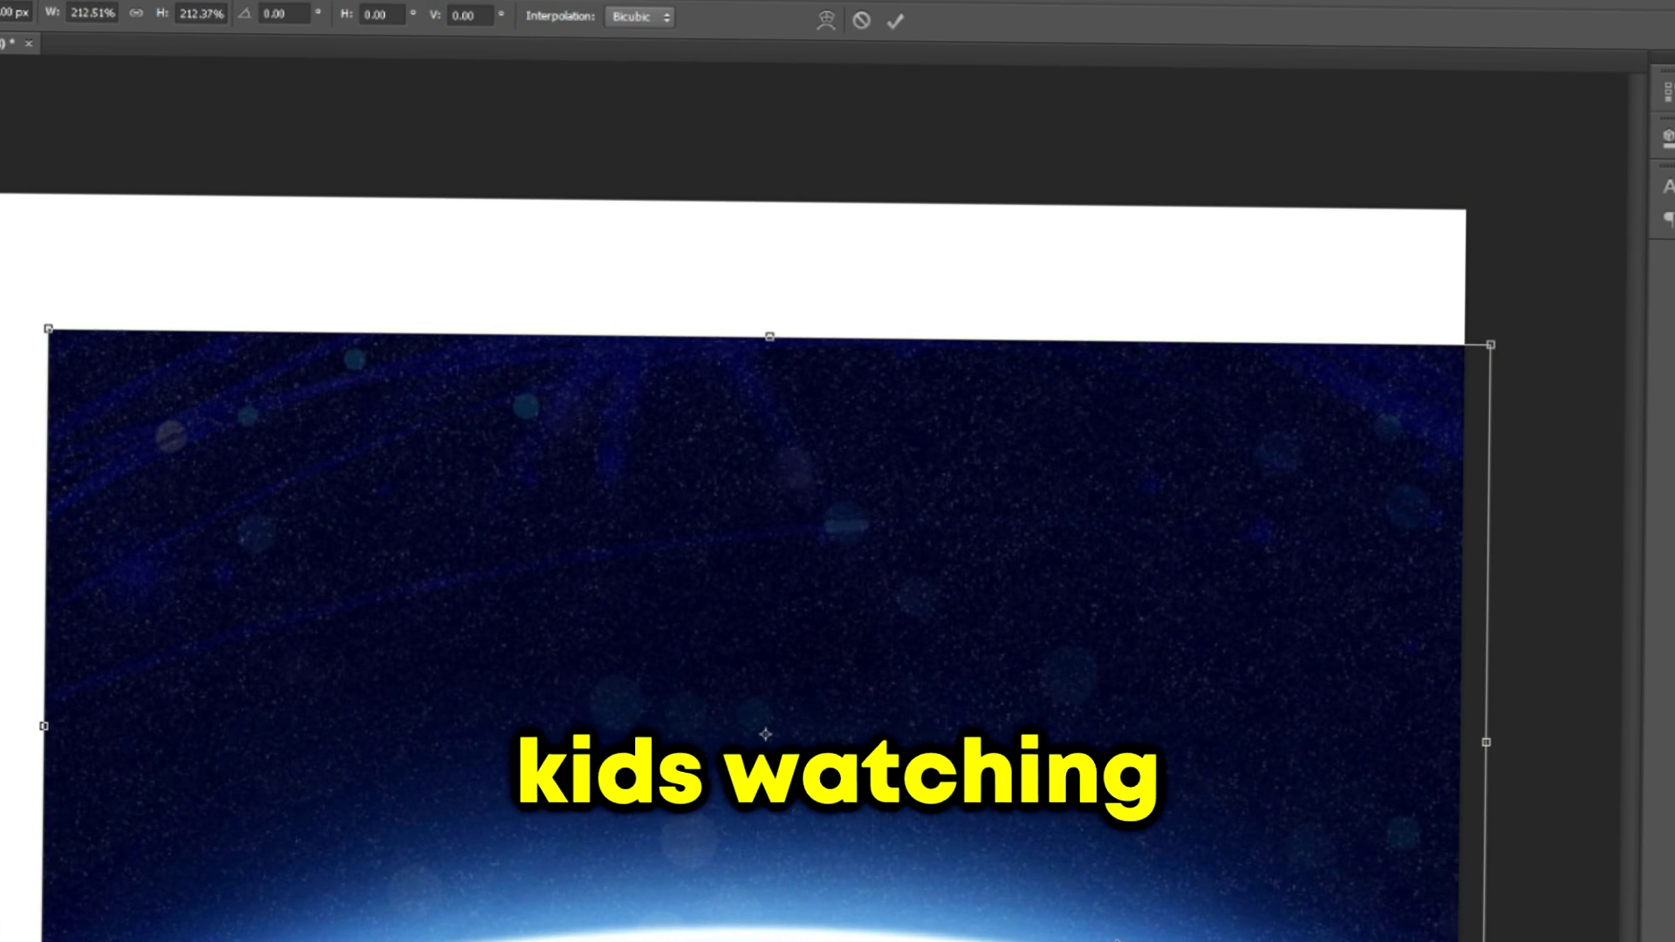
pyautogui.moveTo(239, 370); pyautogui.dragTo(136, 244)
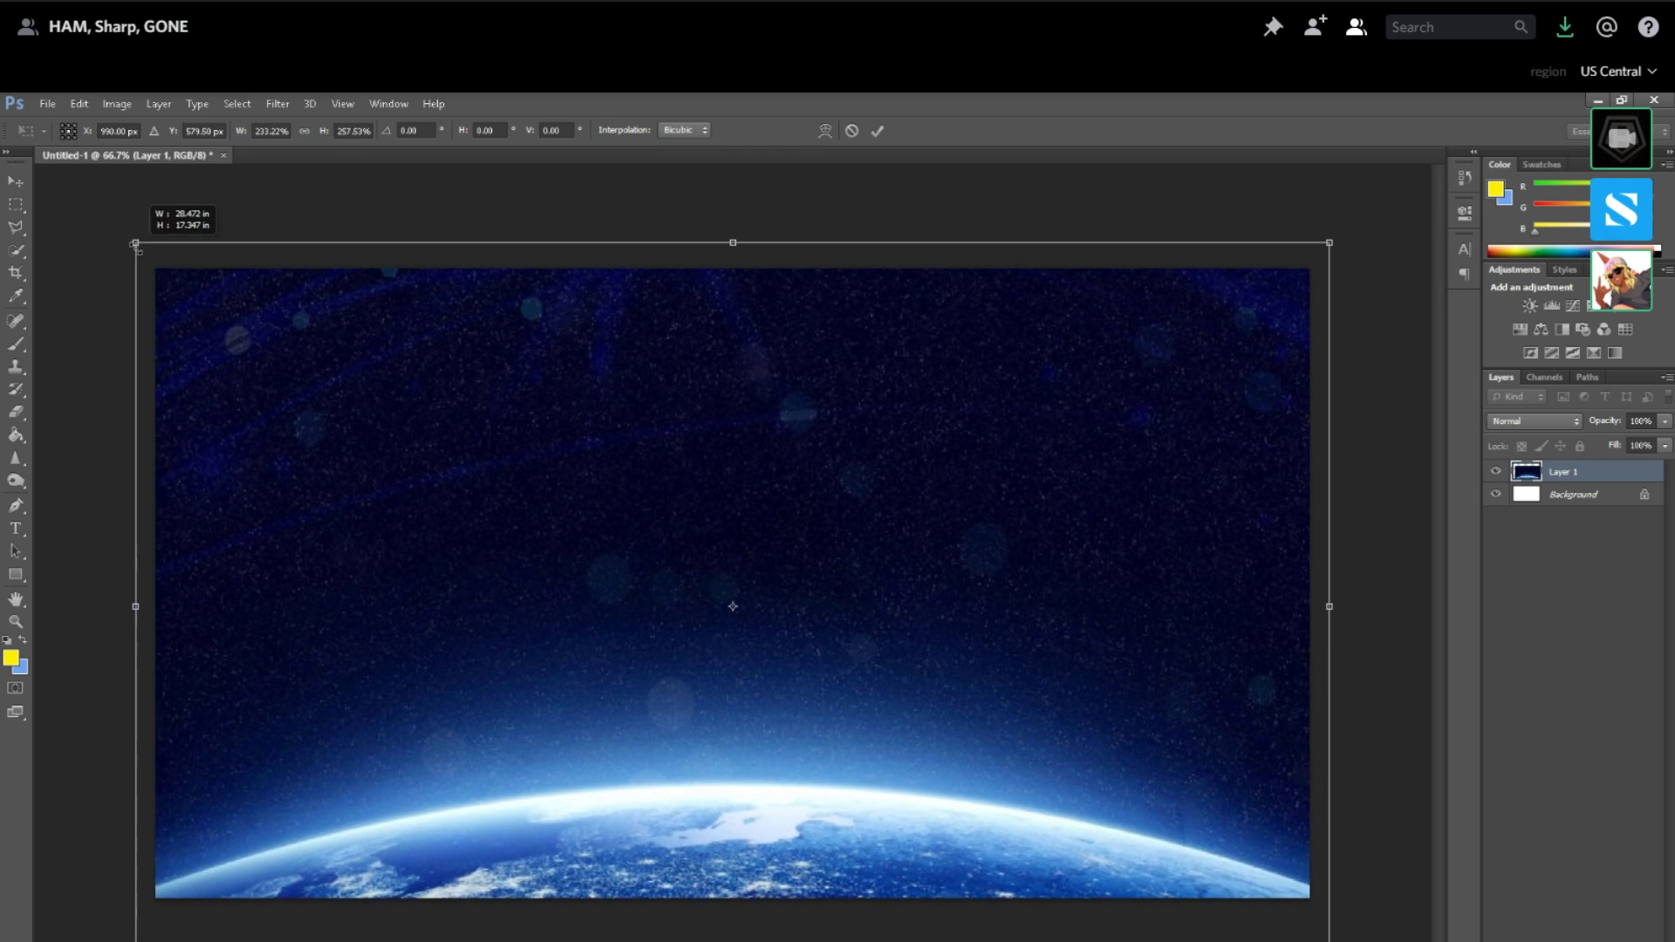
pyautogui.moveTo(423, 428); pyautogui.dragTo(384, 366)
pyautogui.click(869, 619)
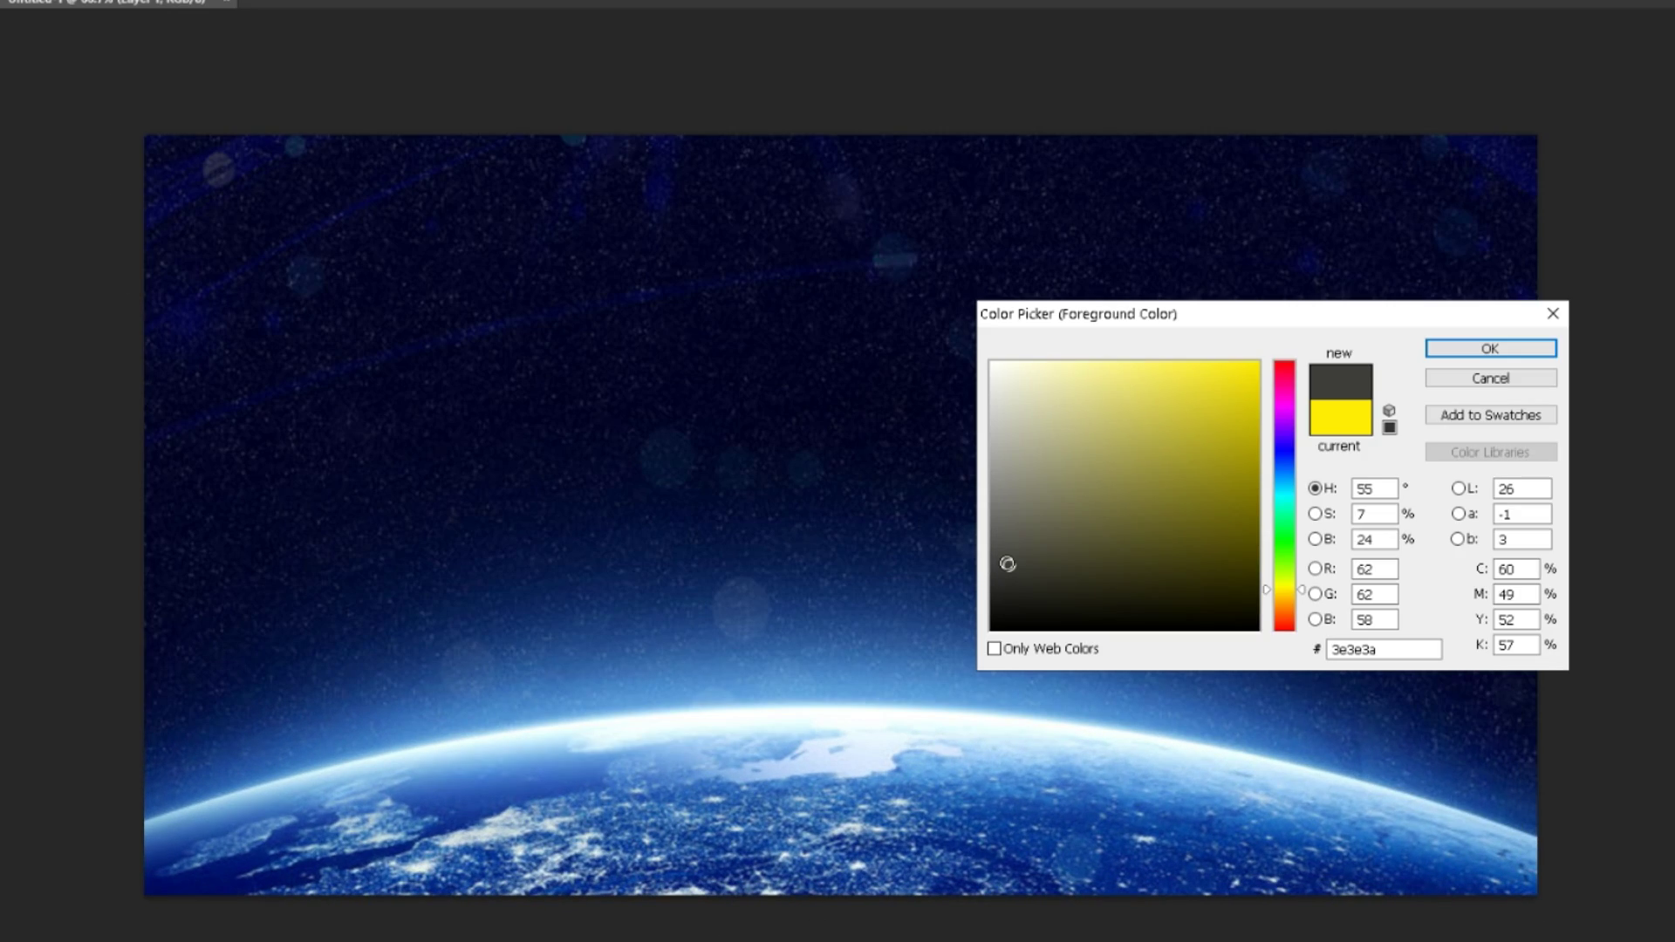
# Set the foreground color to dark grey and paint two large round brush dabs as wheels over the Earth's horizon
pyautogui.click(999, 583)
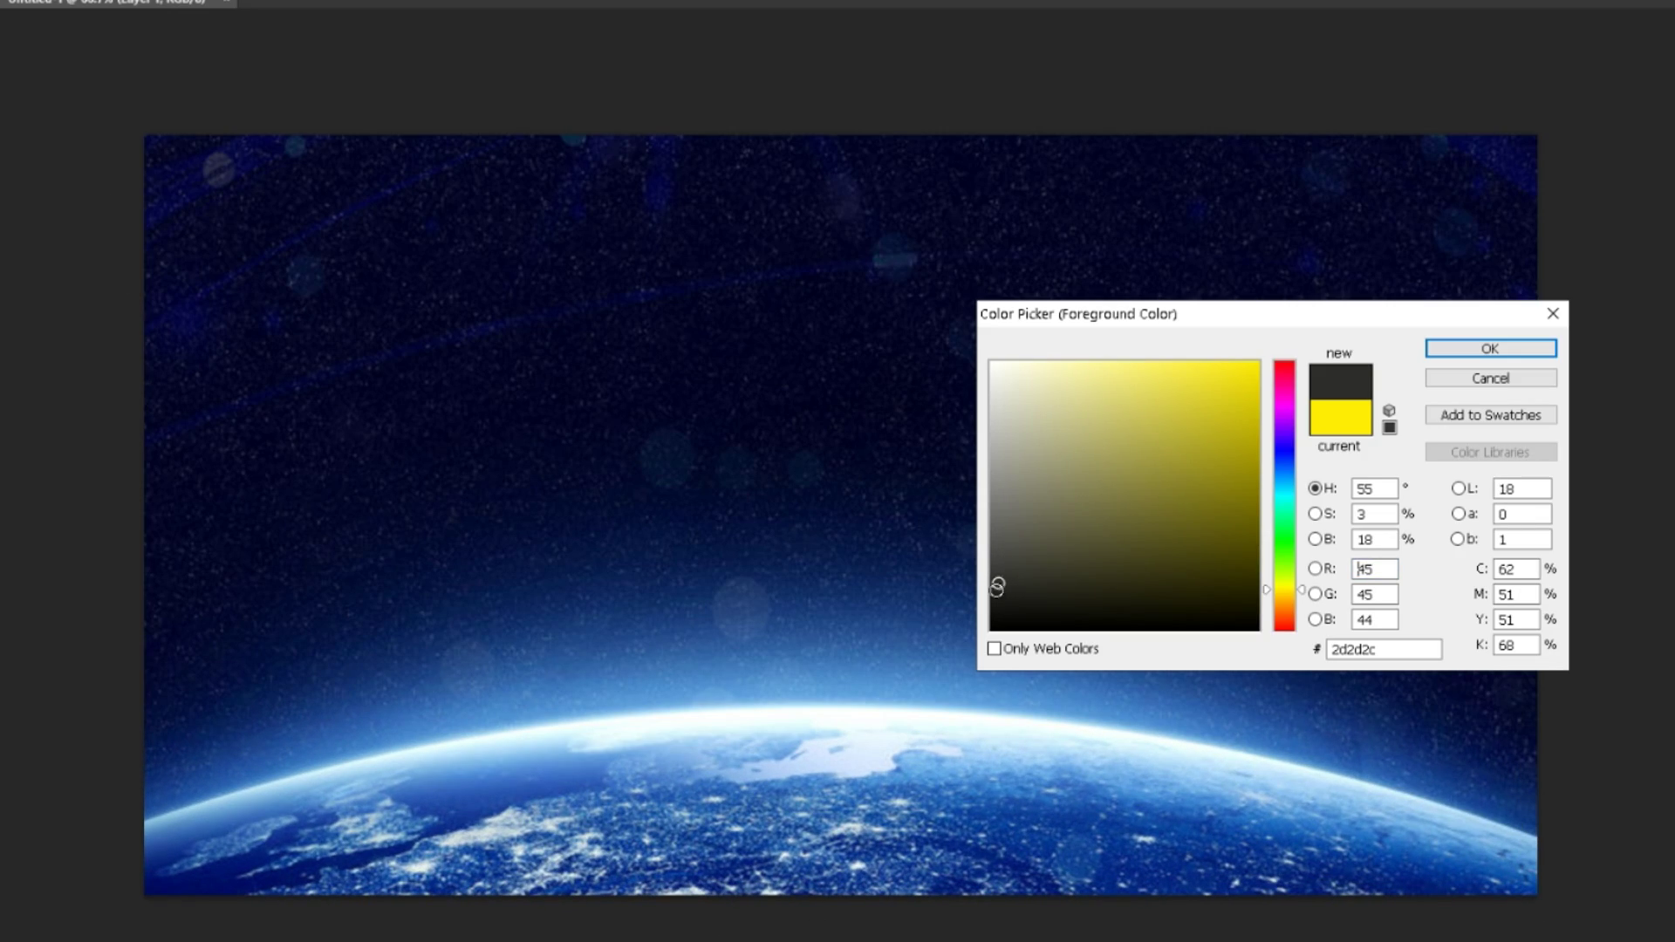
pyautogui.moveTo(997, 586); pyautogui.dragTo(994, 555)
pyautogui.click(1465, 352)
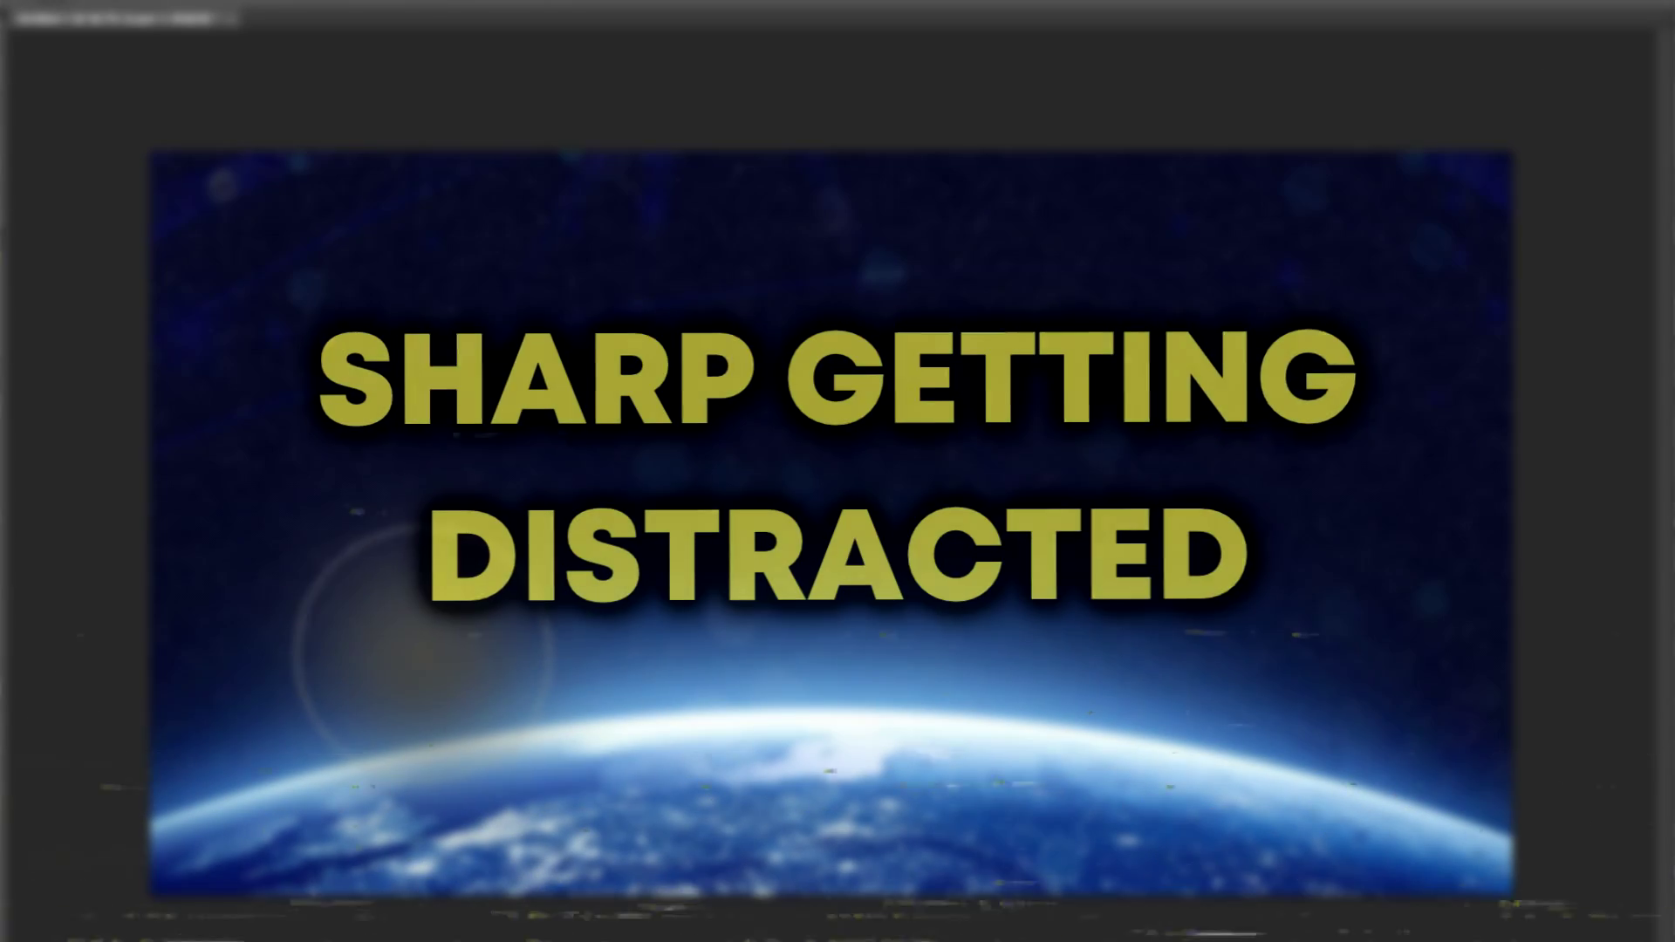
pyautogui.click(493, 637)
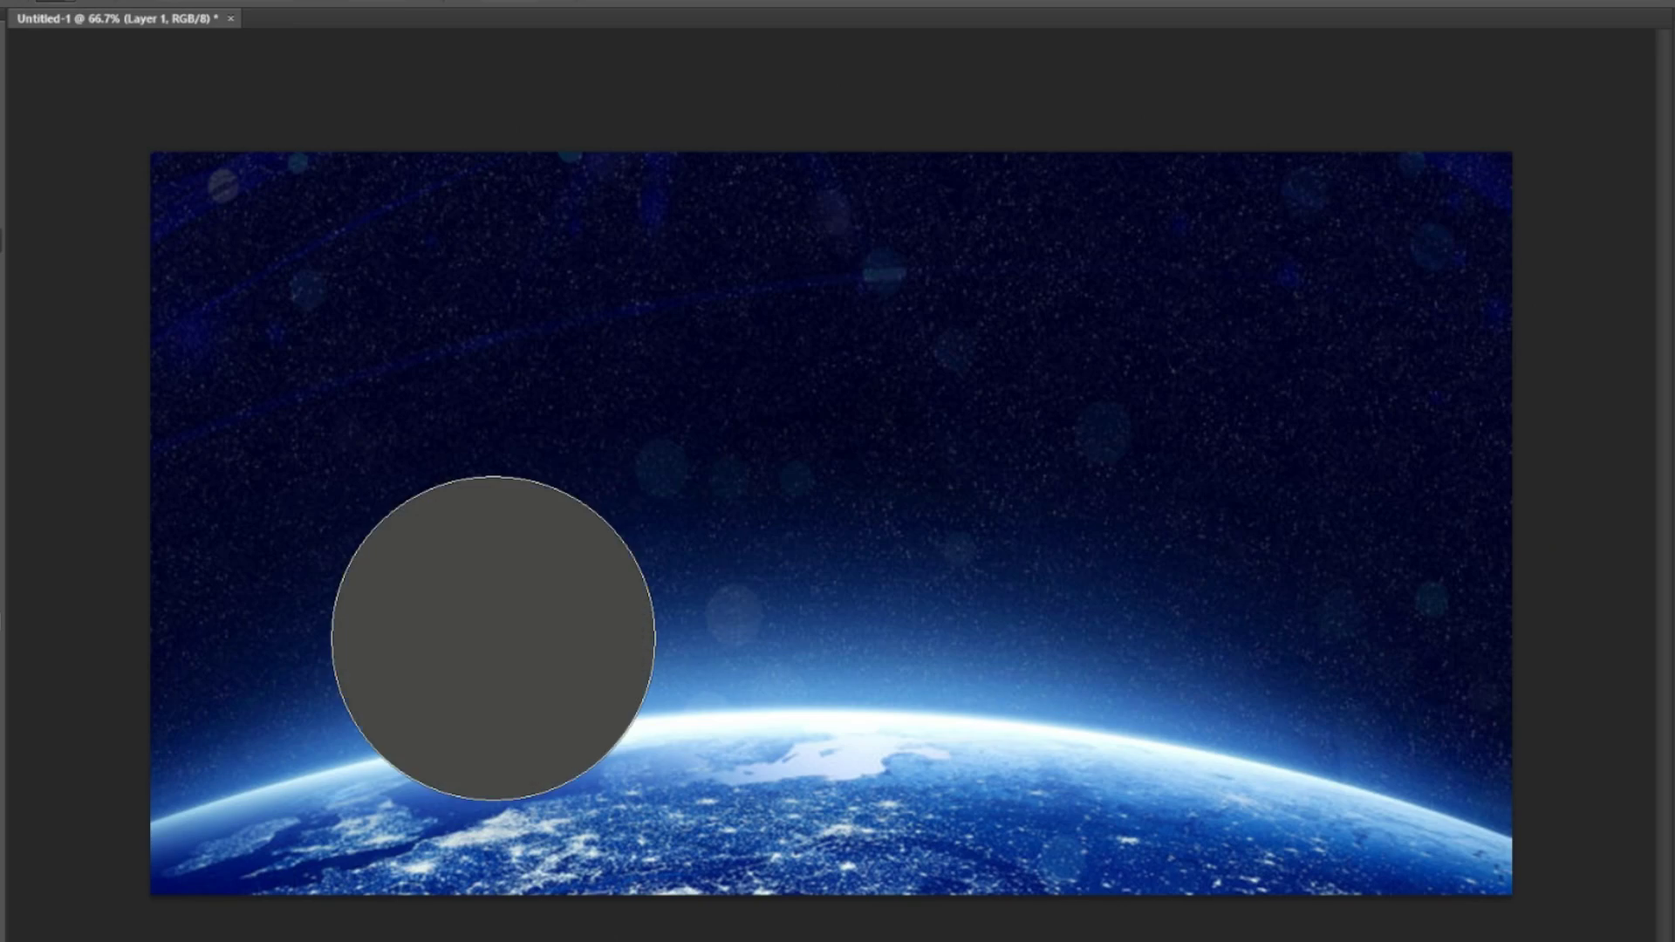
pyautogui.click(1174, 610)
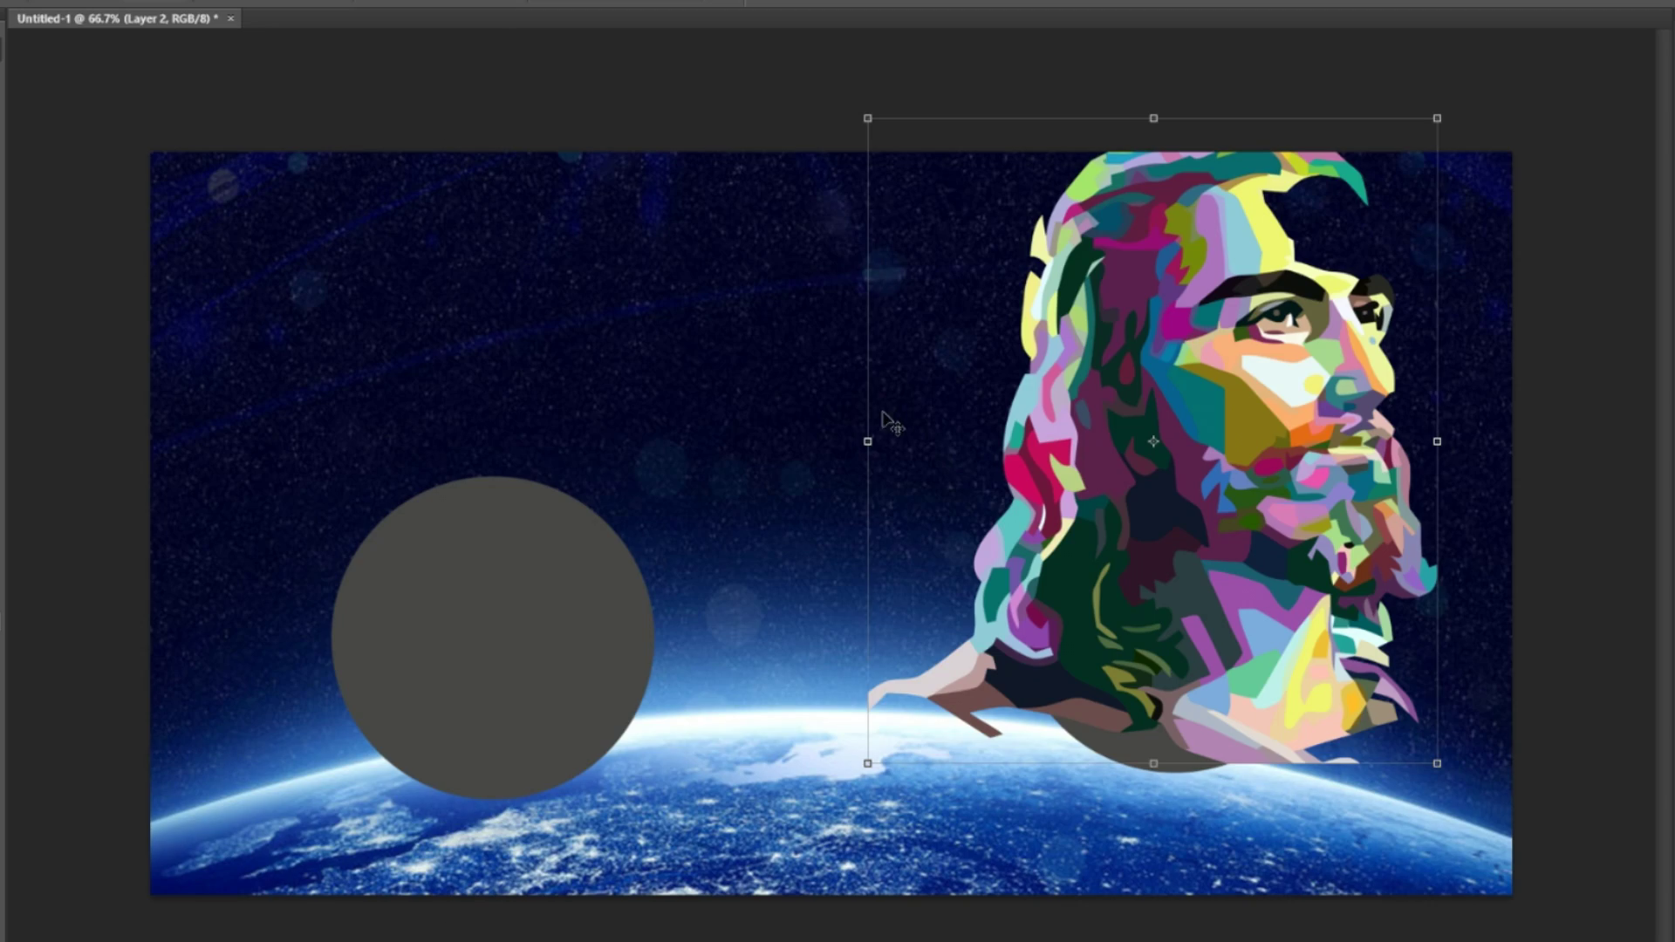
# Squash the colorful portrait to about half its height and move it above and between the two grey wheels
pyautogui.moveTo(867, 113); pyautogui.dragTo(730, 493)
pyautogui.moveTo(873, 568); pyautogui.dragTo(588, 415)
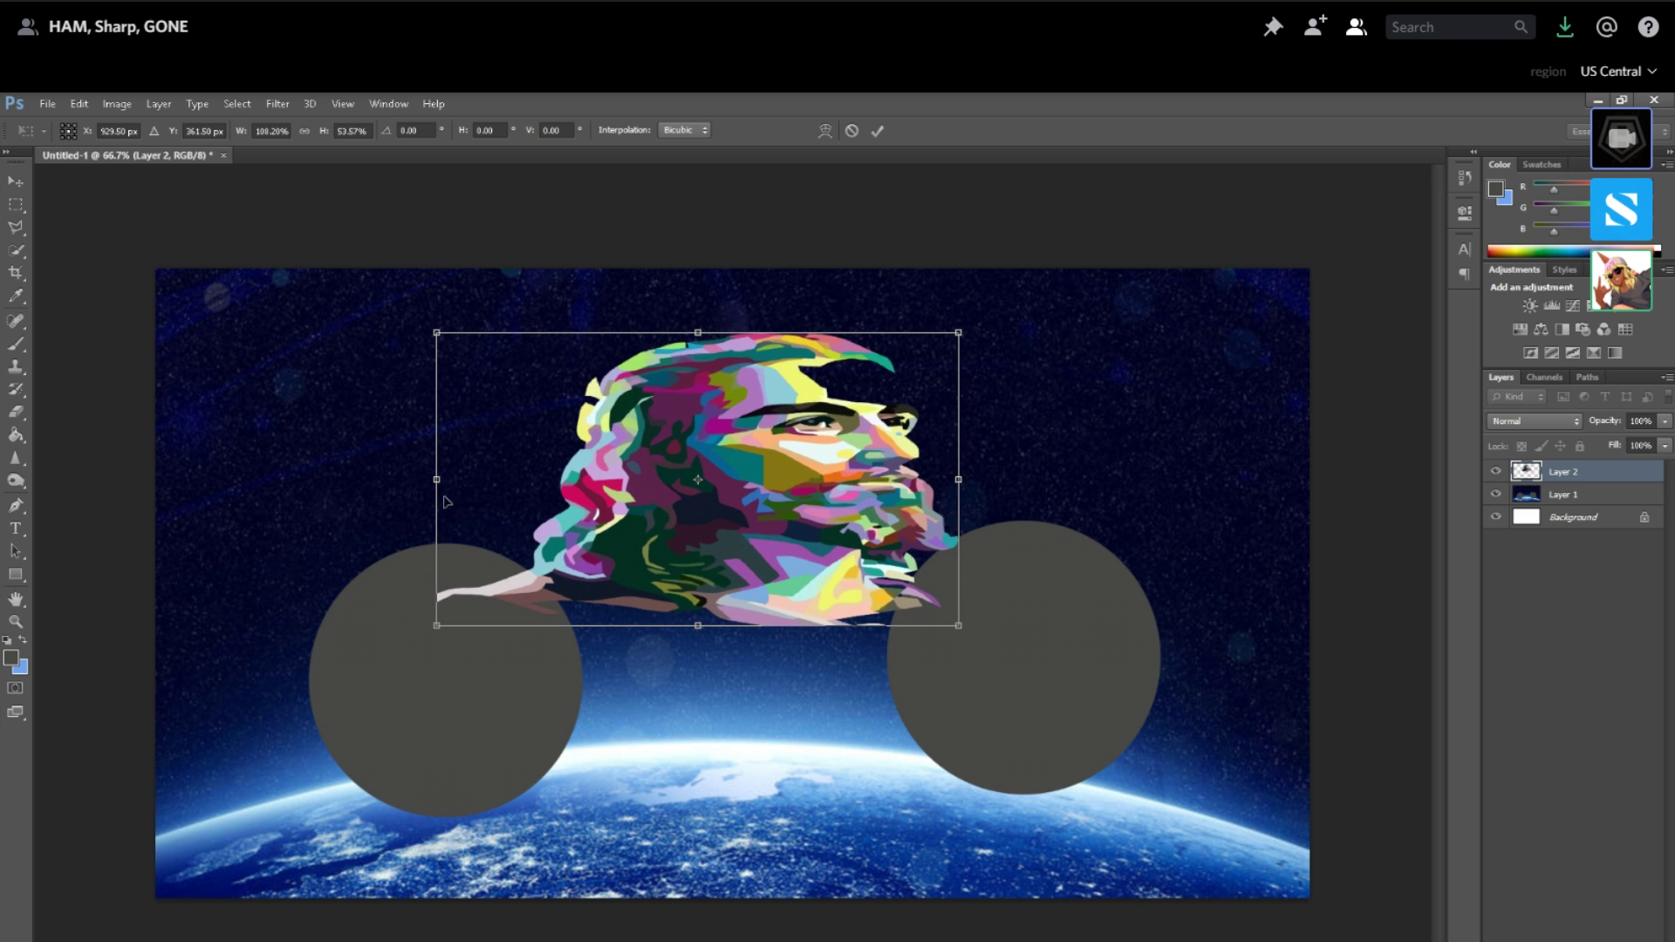
pyautogui.click(20, 205)
pyautogui.press('Escape')
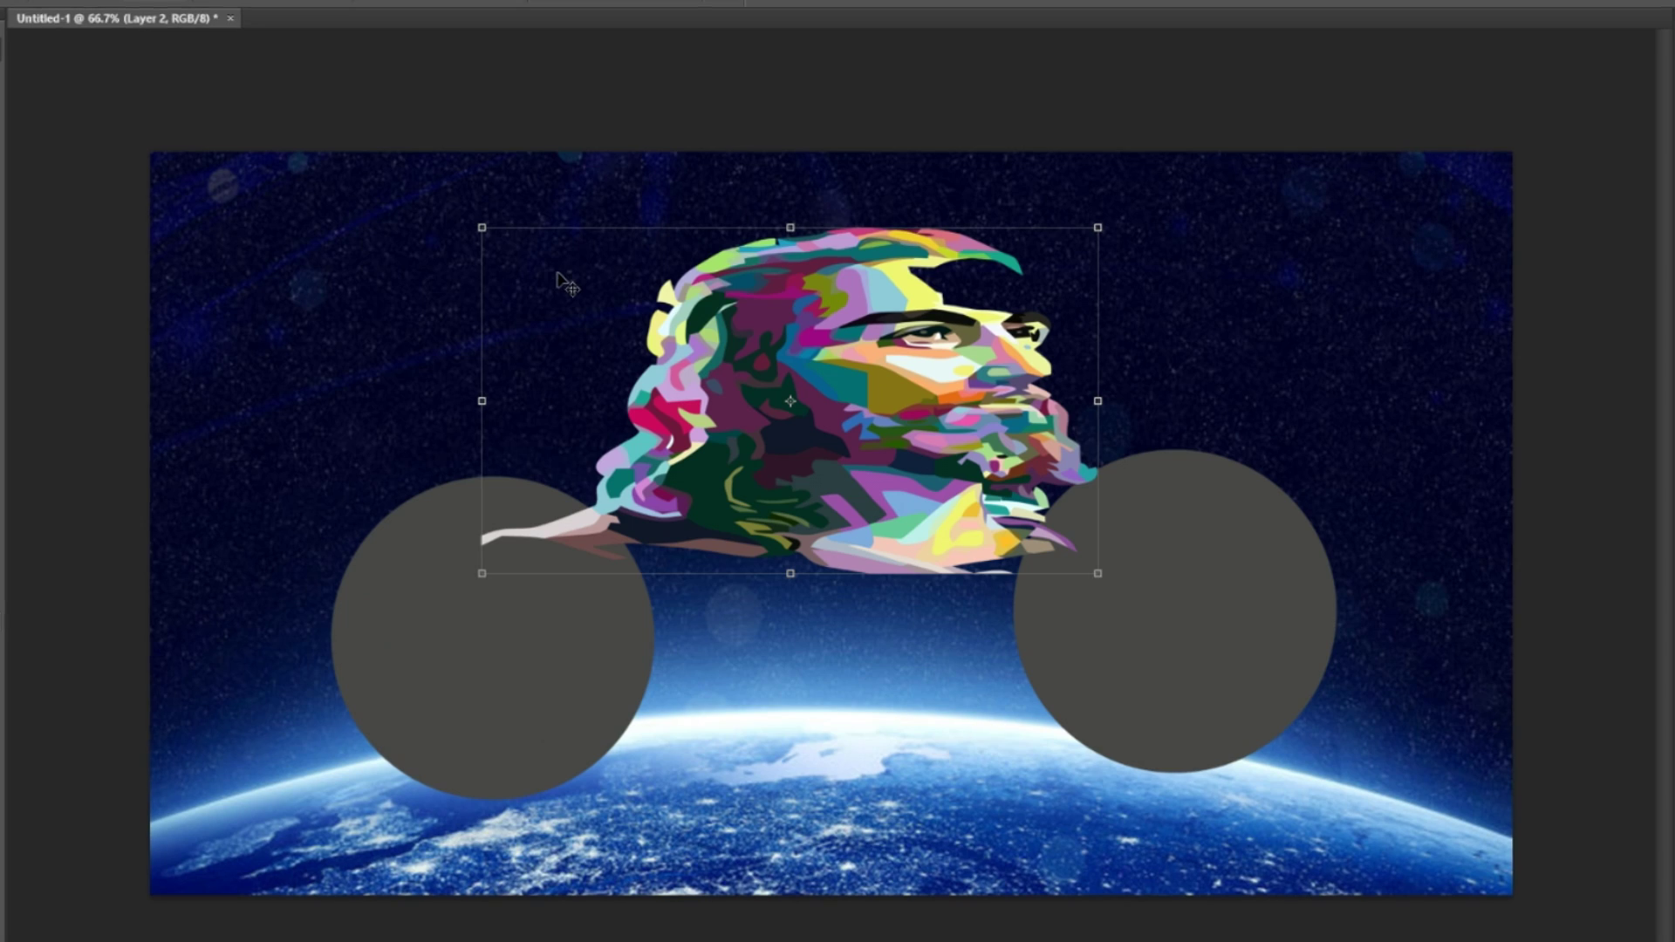
# Stretch the portrait horizontally on both sides so it spans both wheels like a car body
pyautogui.moveTo(481, 400); pyautogui.dragTo(299, 401)
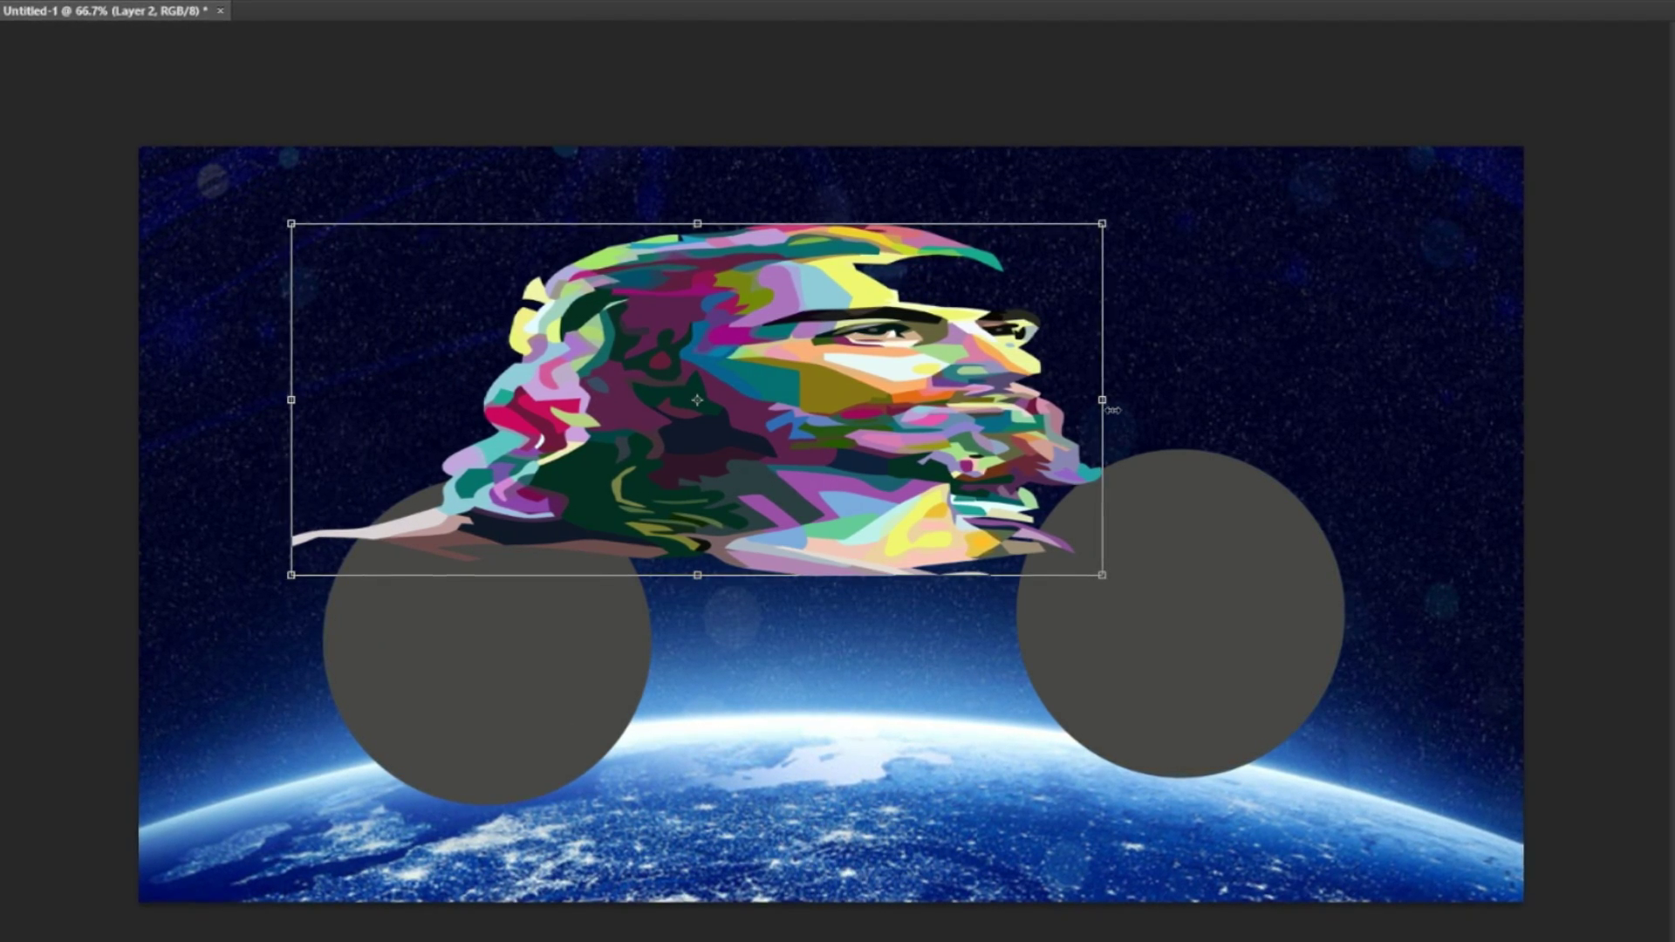
pyautogui.moveTo(1112, 409); pyautogui.dragTo(1283, 403)
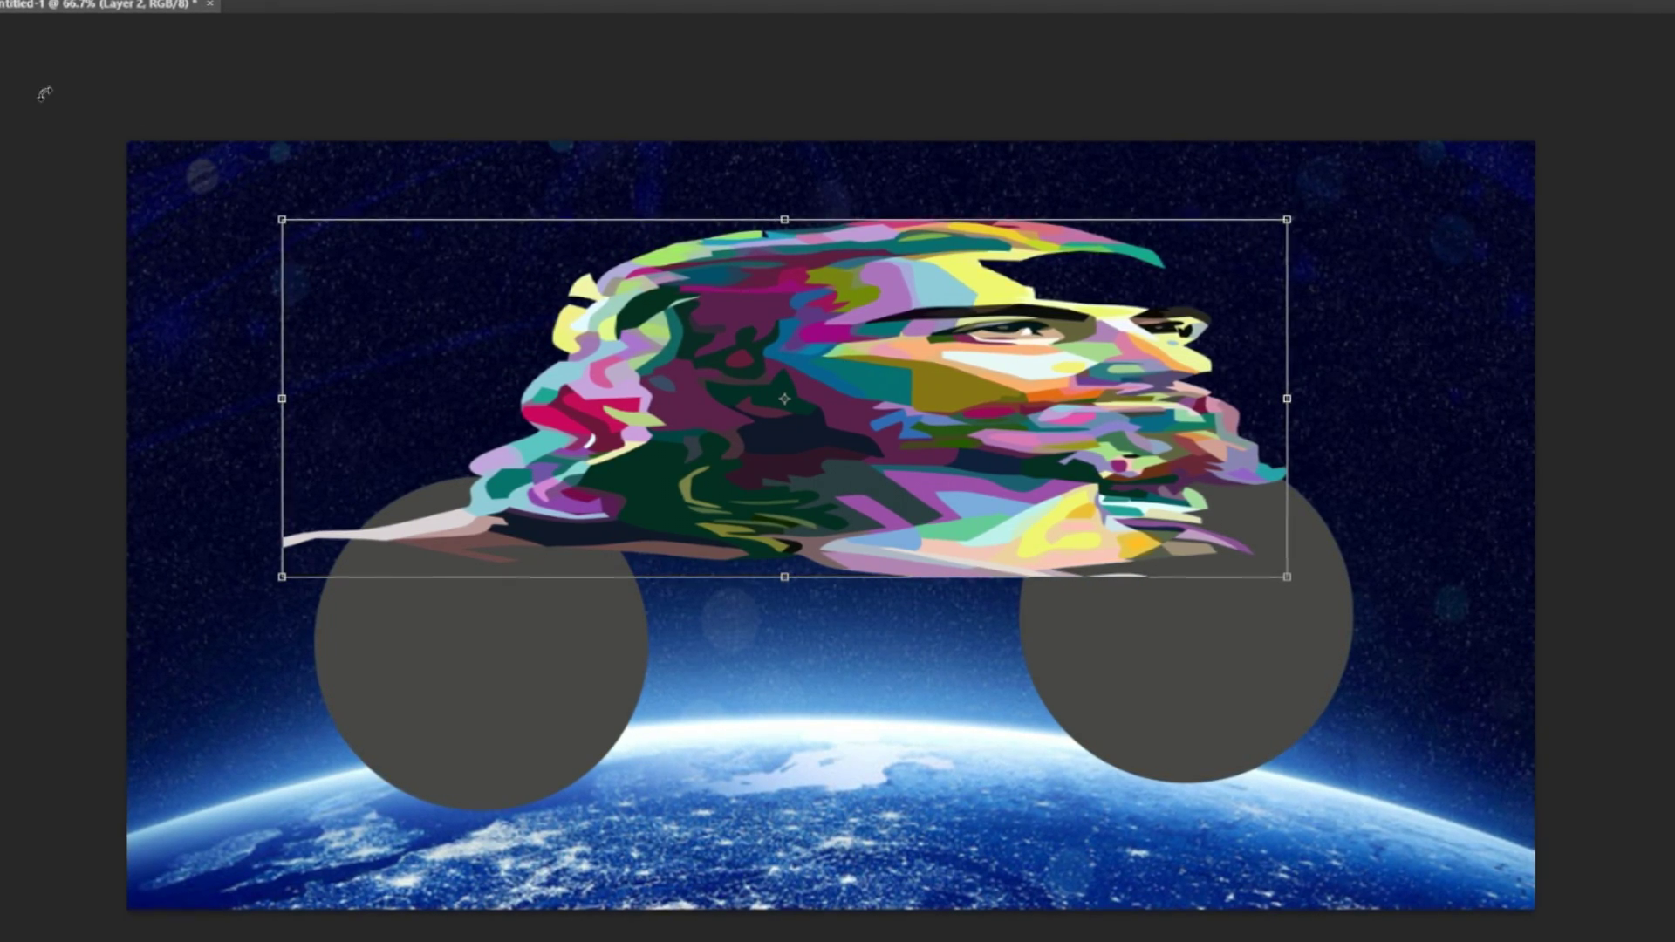
pyautogui.click(44, 94)
pyautogui.click(837, 365)
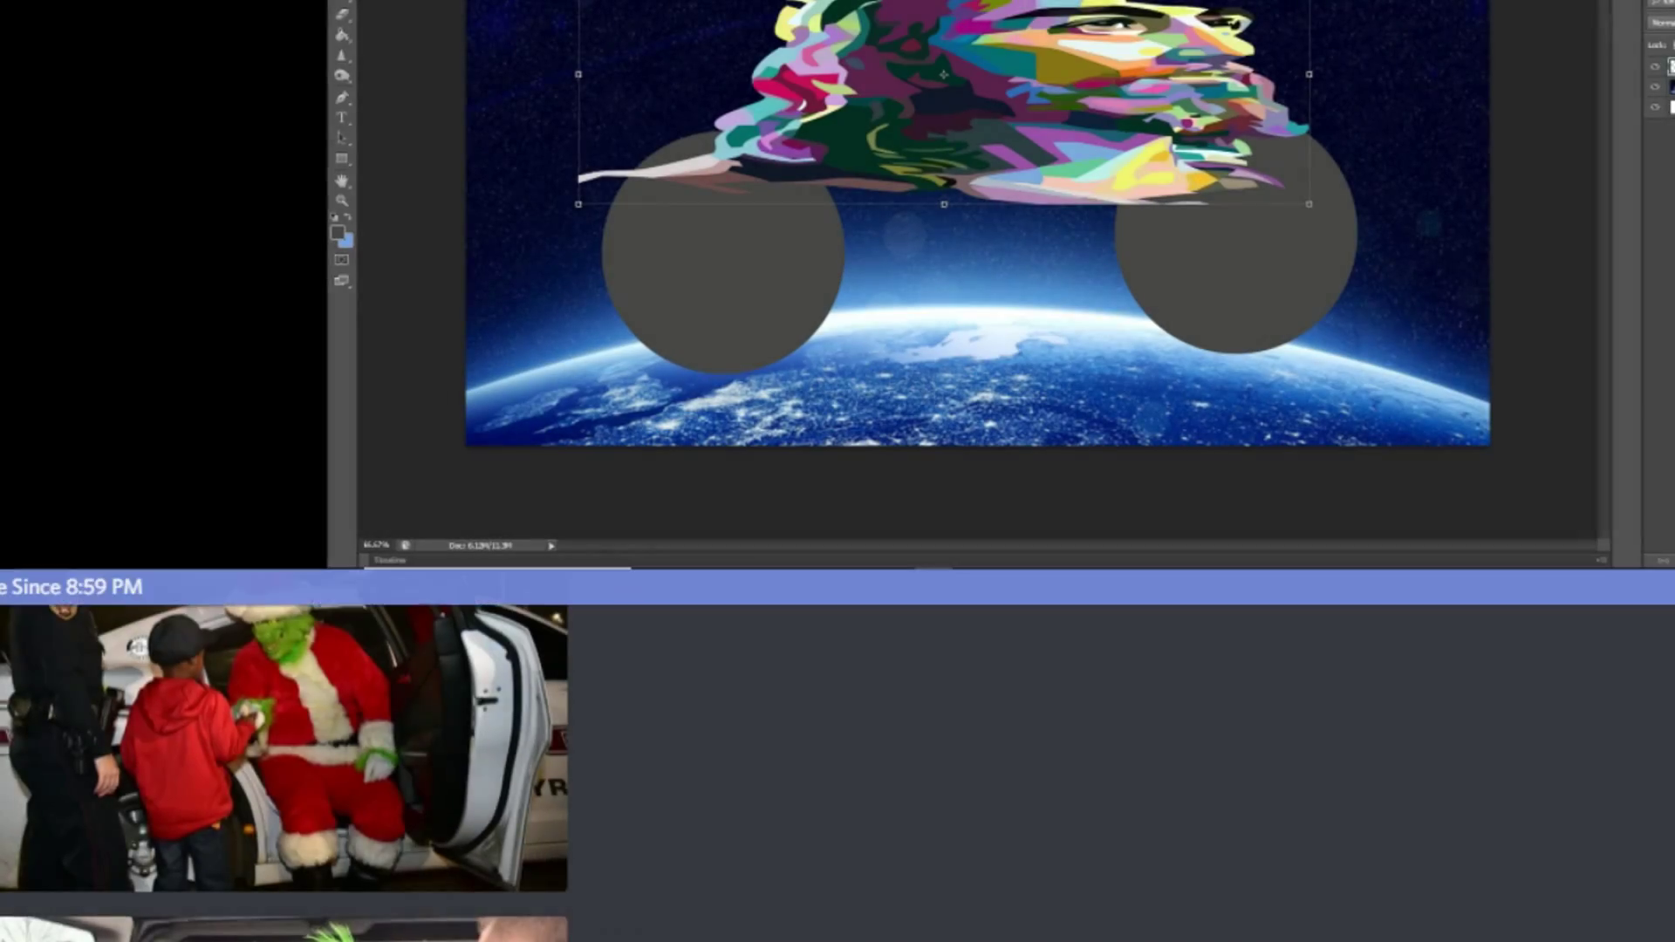
pyautogui.scroll(3, 279, 741)
pyautogui.click(288, 907)
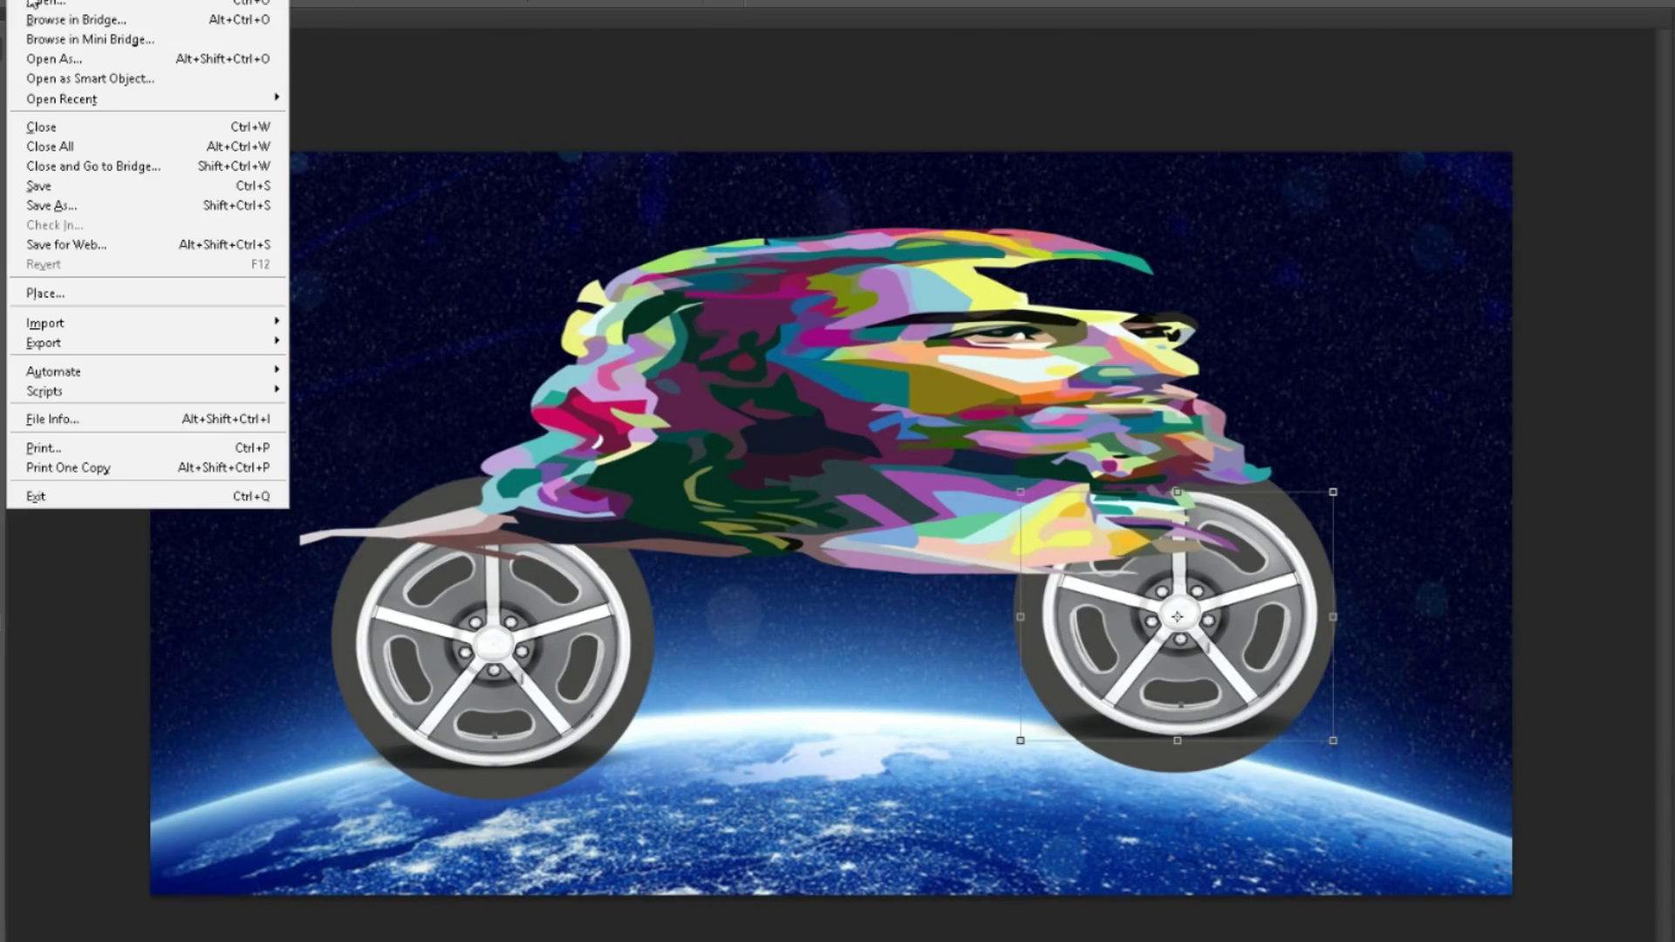
# Place the rocket engine image behind the back of the portrait's head and rotate it clockwise about 6.6°
pyautogui.click(545, 21)
pyautogui.moveTo(541, 31); pyautogui.dragTo(615, 109)
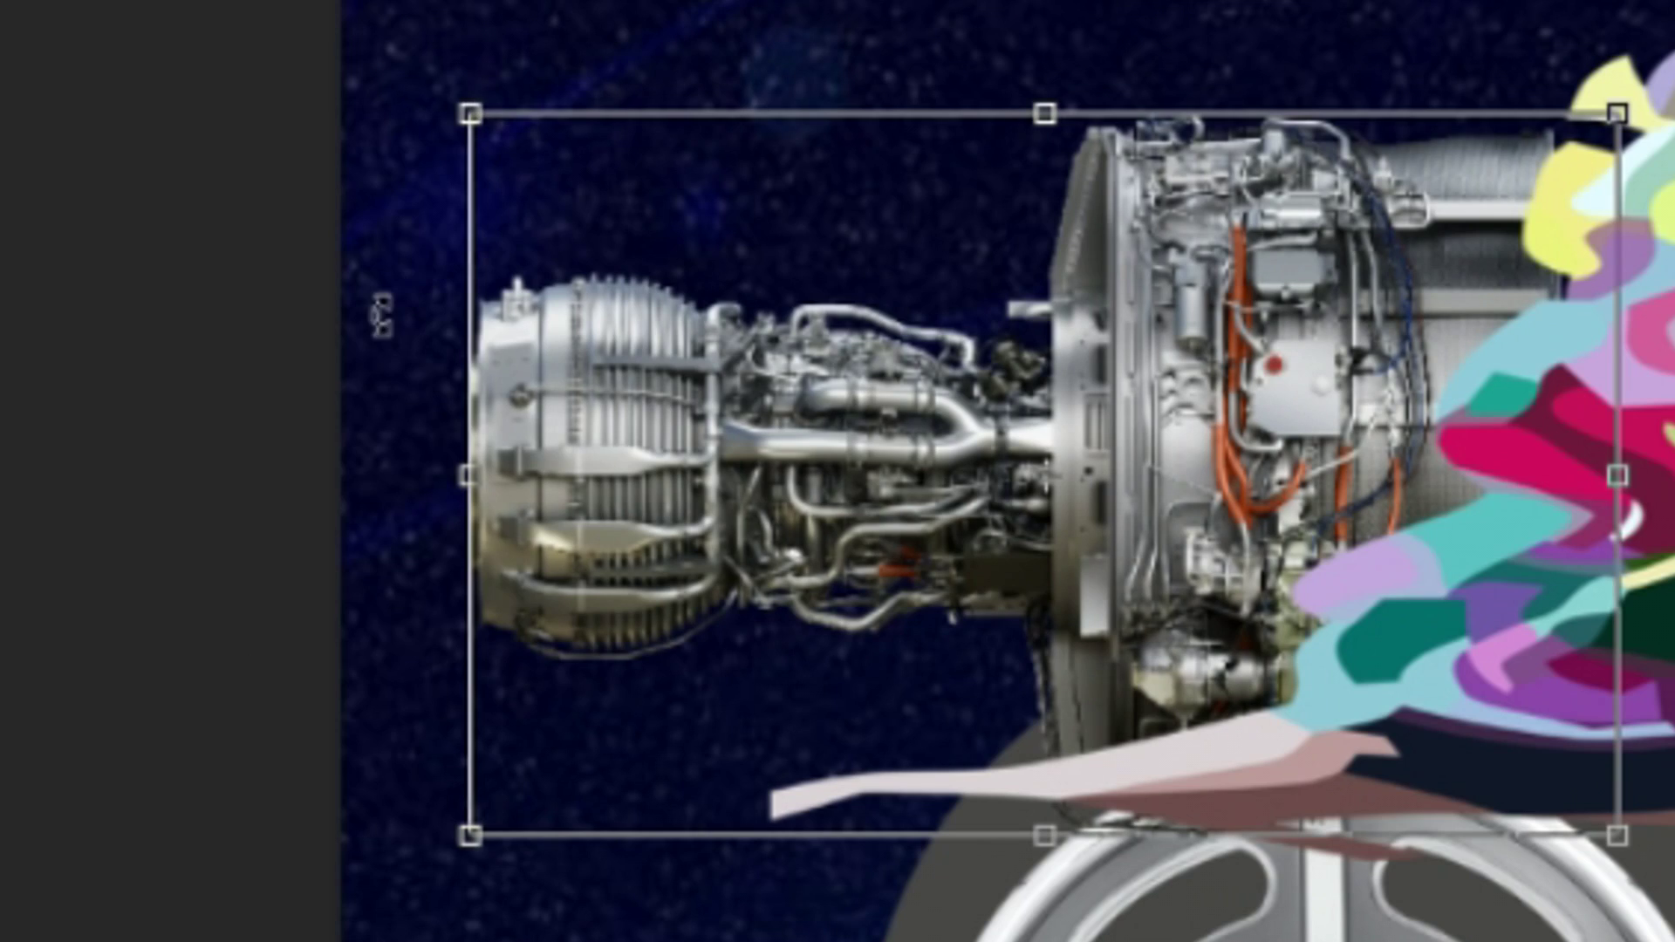
pyautogui.moveTo(389, 314); pyautogui.dragTo(389, 262)
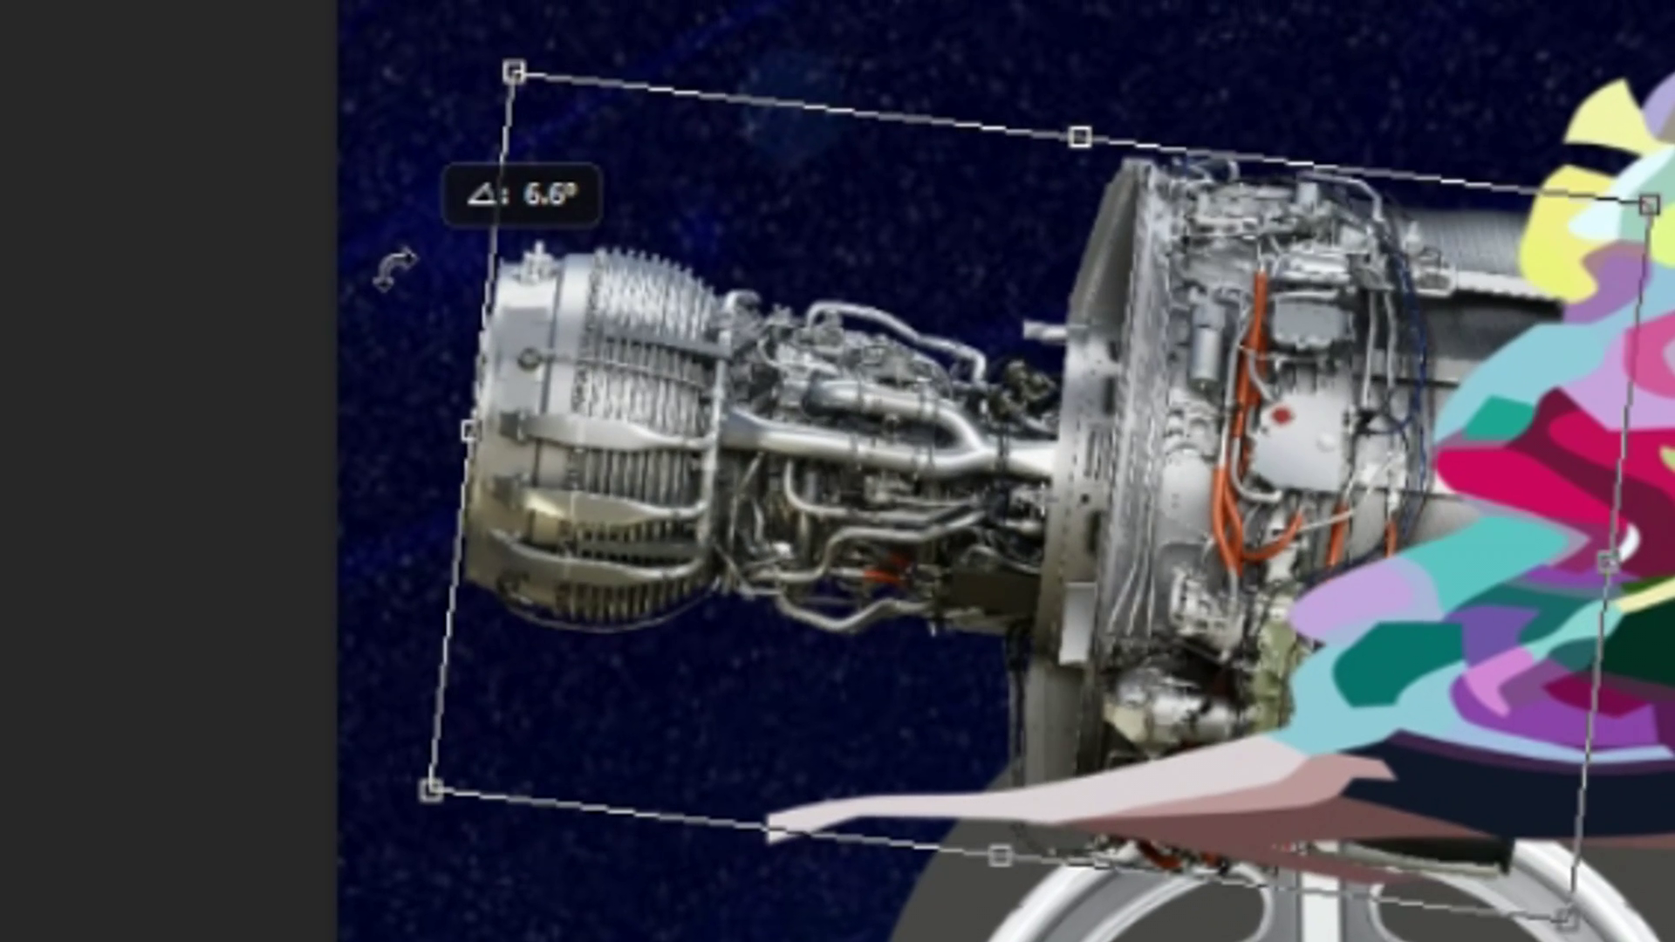
pyautogui.moveTo(785, 262)
pyautogui.mouseDown()
pyautogui.moveTo(802, 253)
pyautogui.moveTo(768, 262)
pyautogui.mouseUp()
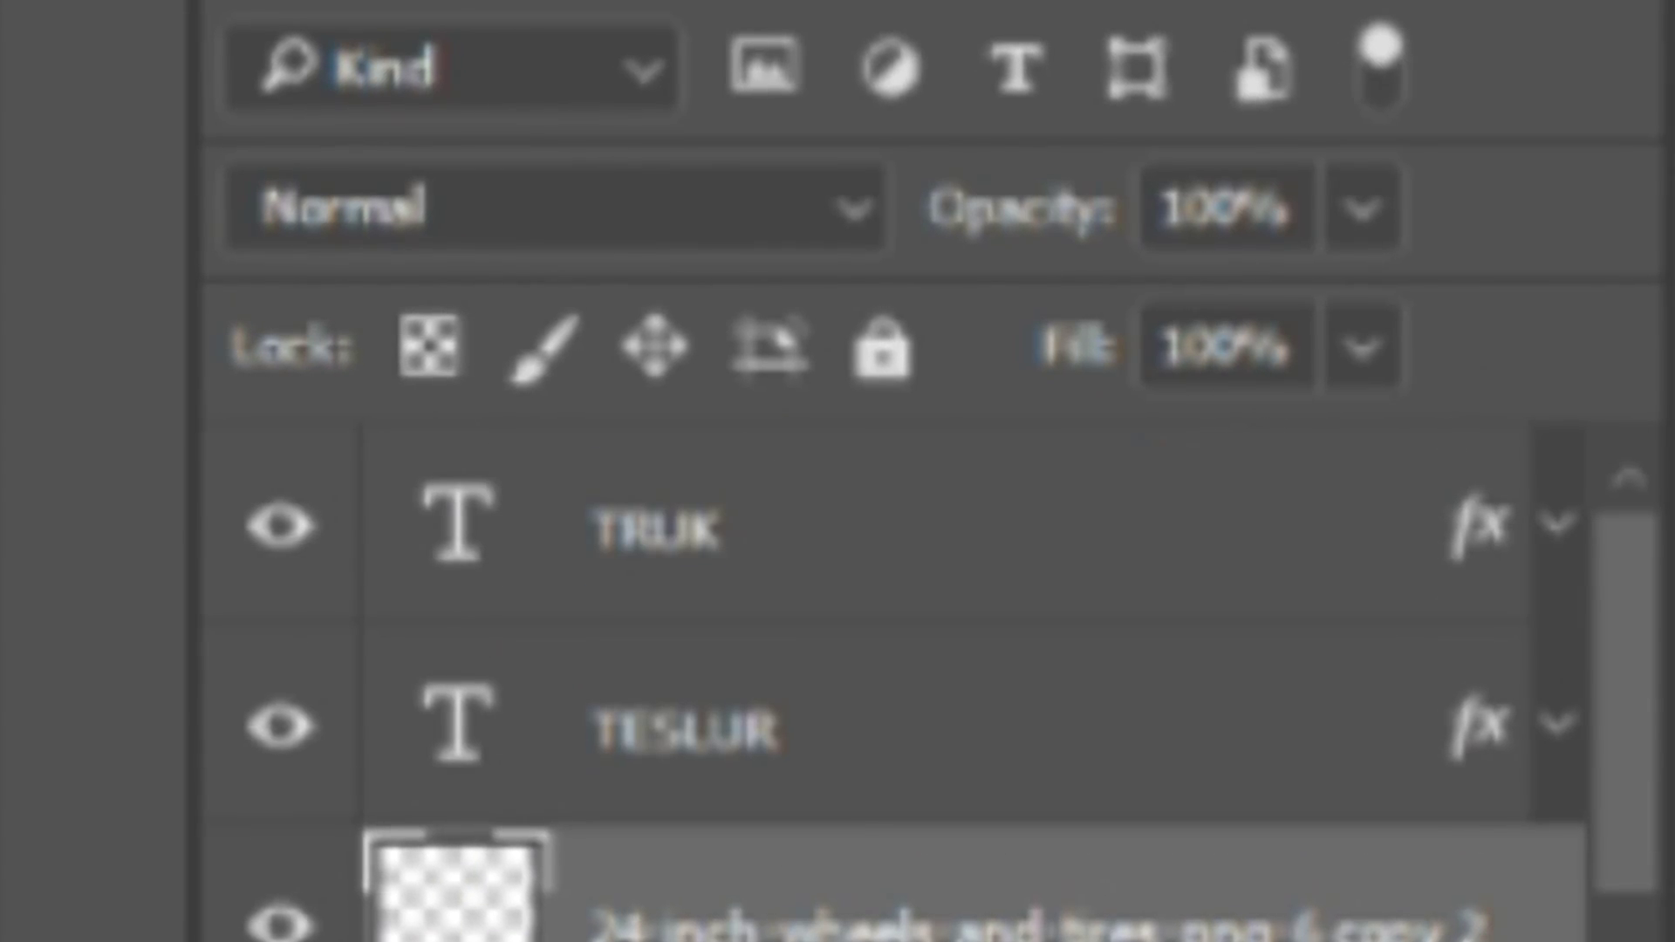
# Look through the layer stack of the TESLUR TRUK poster, from the text layers down to the sky background
pyautogui.scroll(-3, 759, 886)
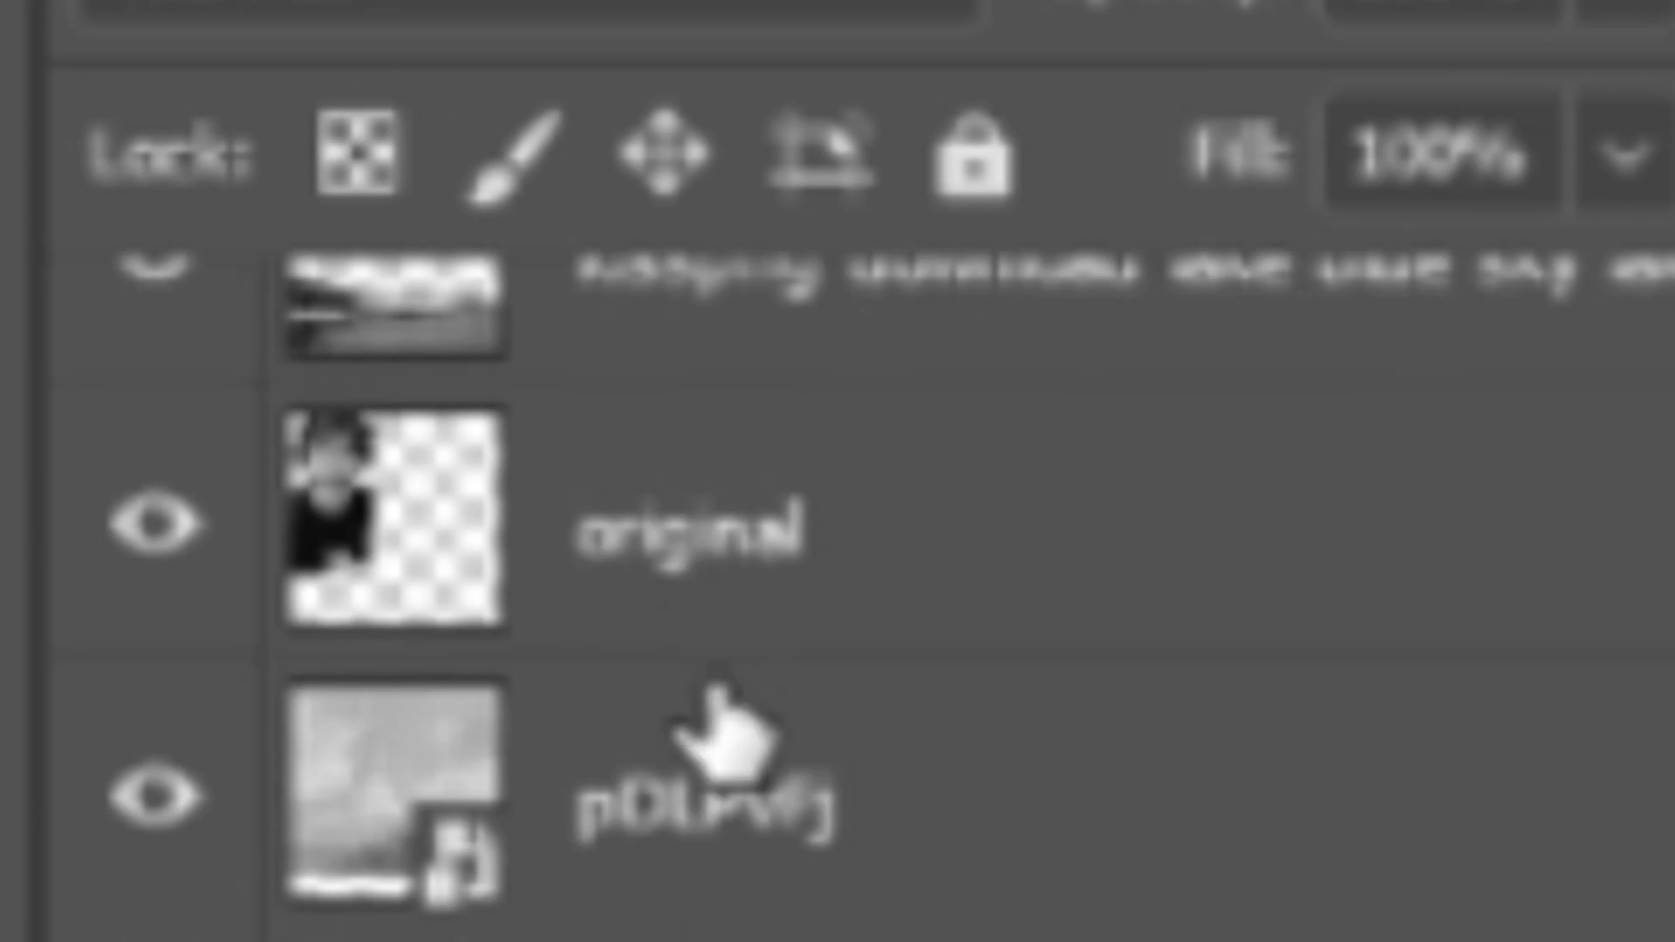
pyautogui.scroll(4, 959, 567)
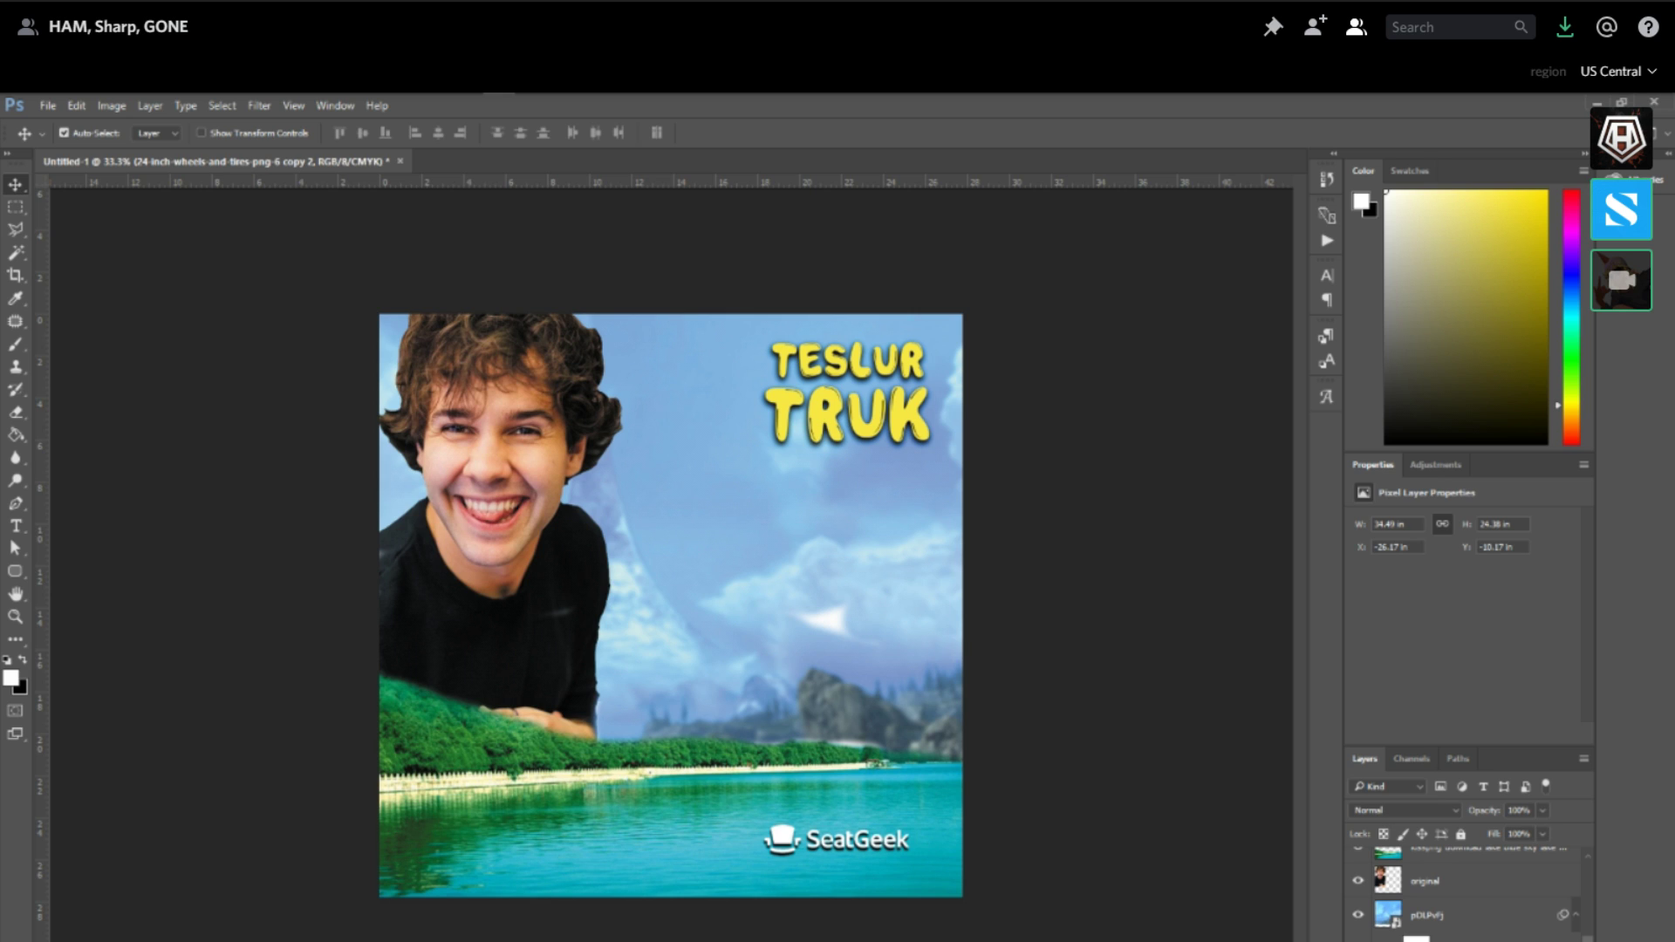
pyautogui.scroll(3, 1440, 936)
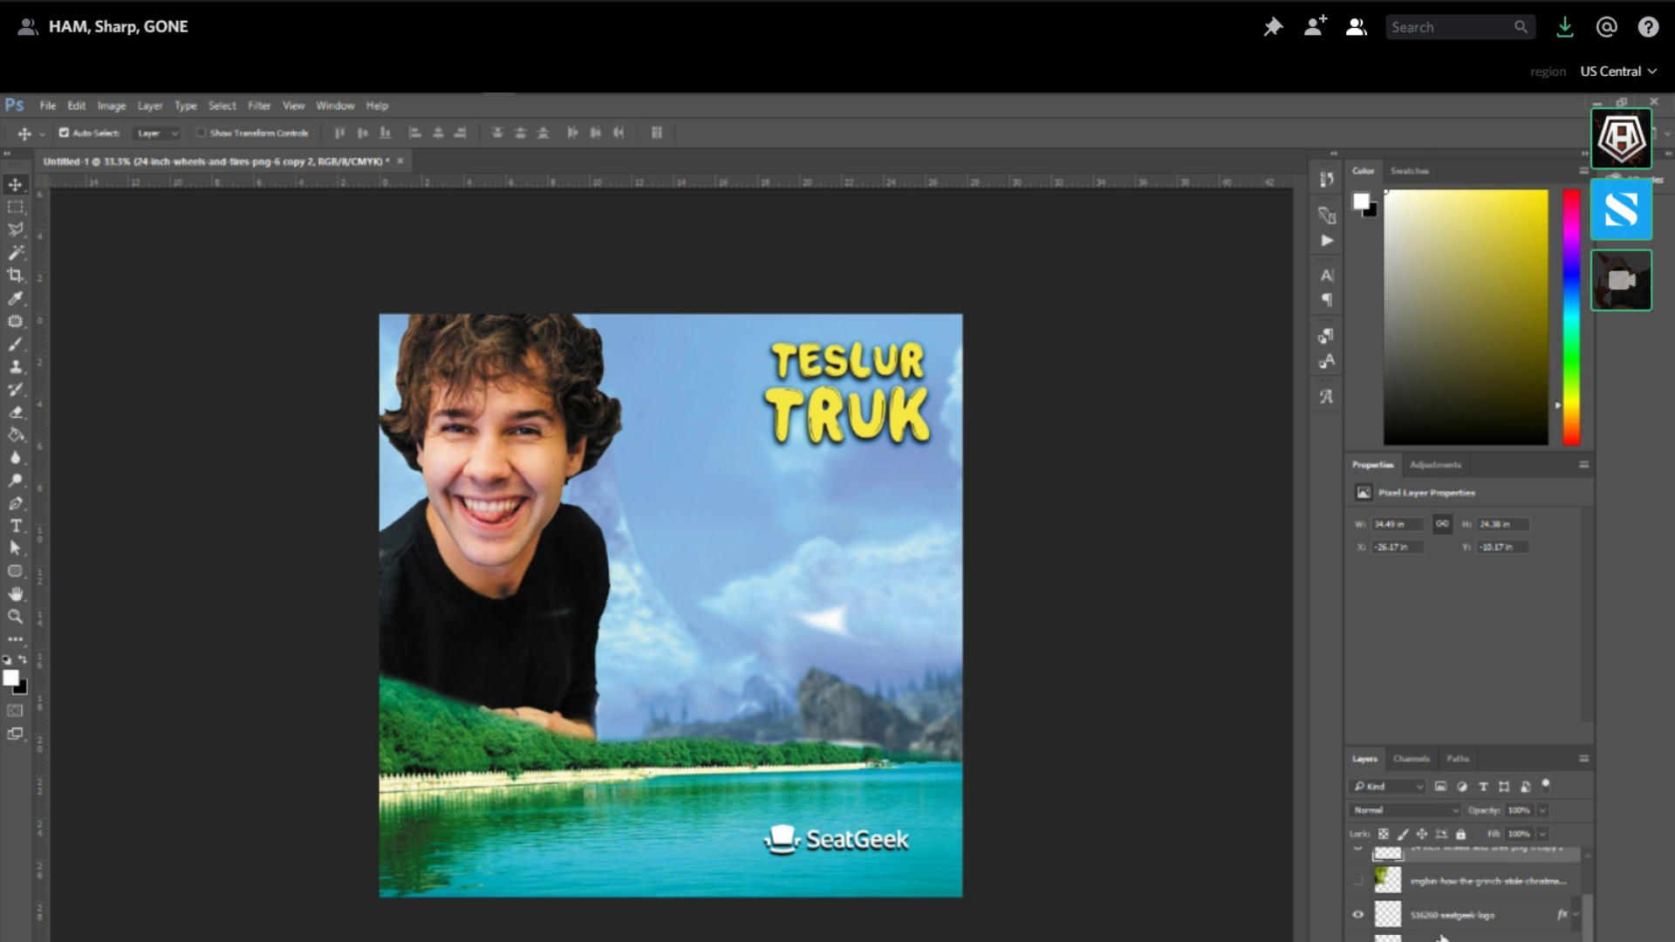
pyautogui.scroll(1, 1440, 935)
pyautogui.scroll(1, 1434, 935)
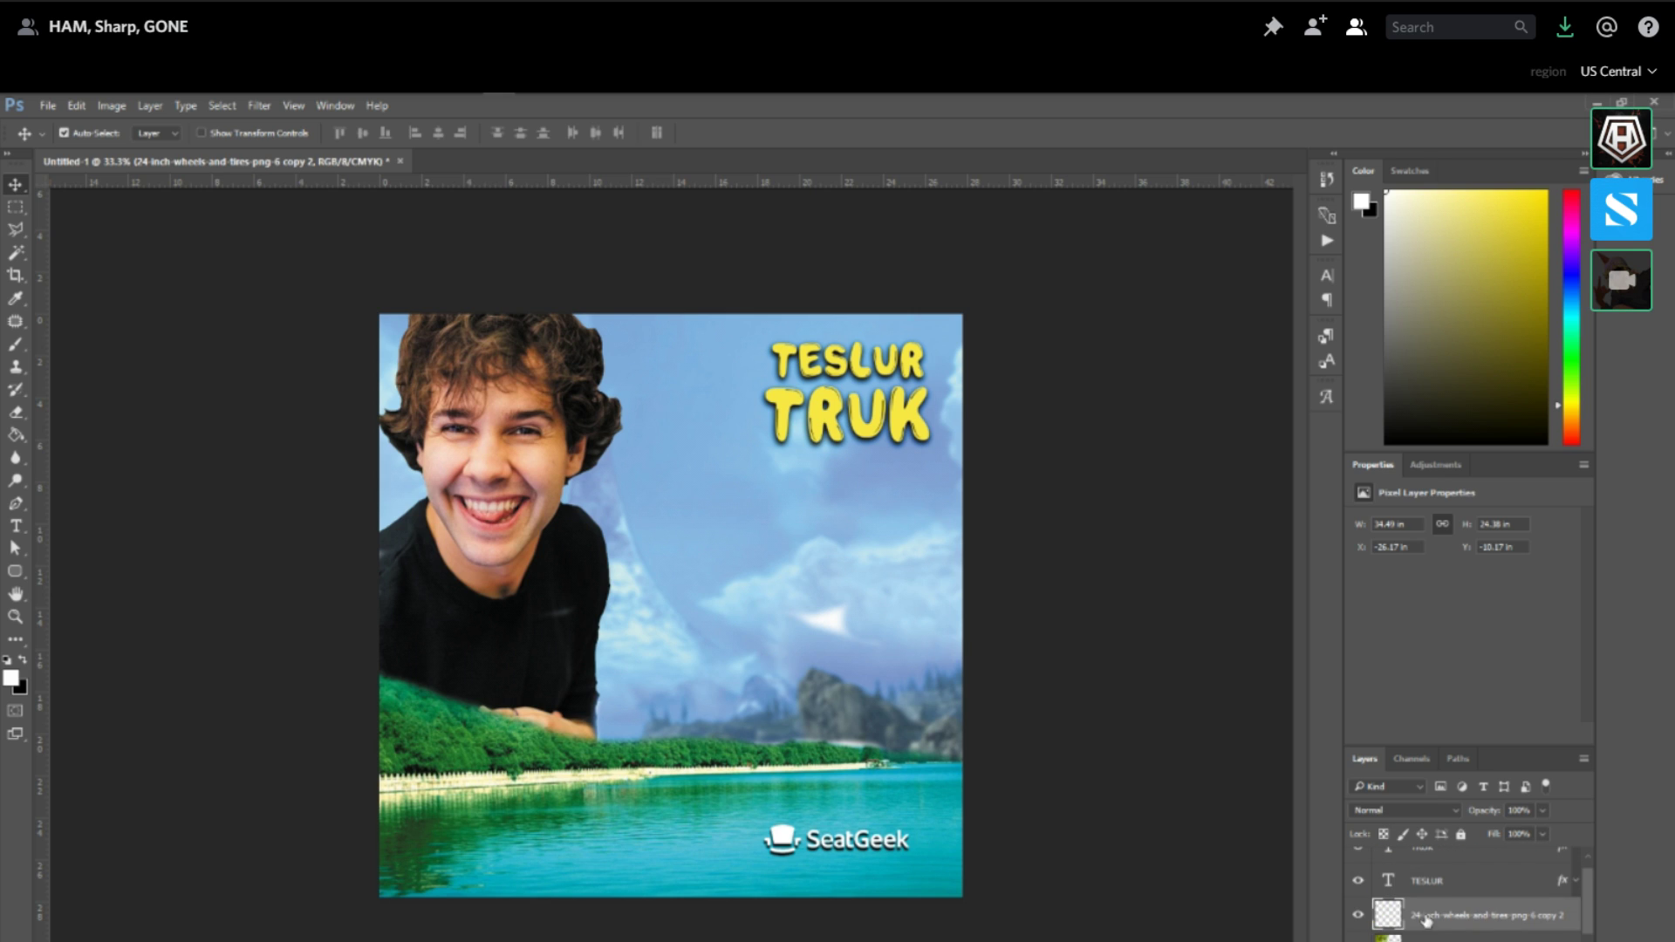